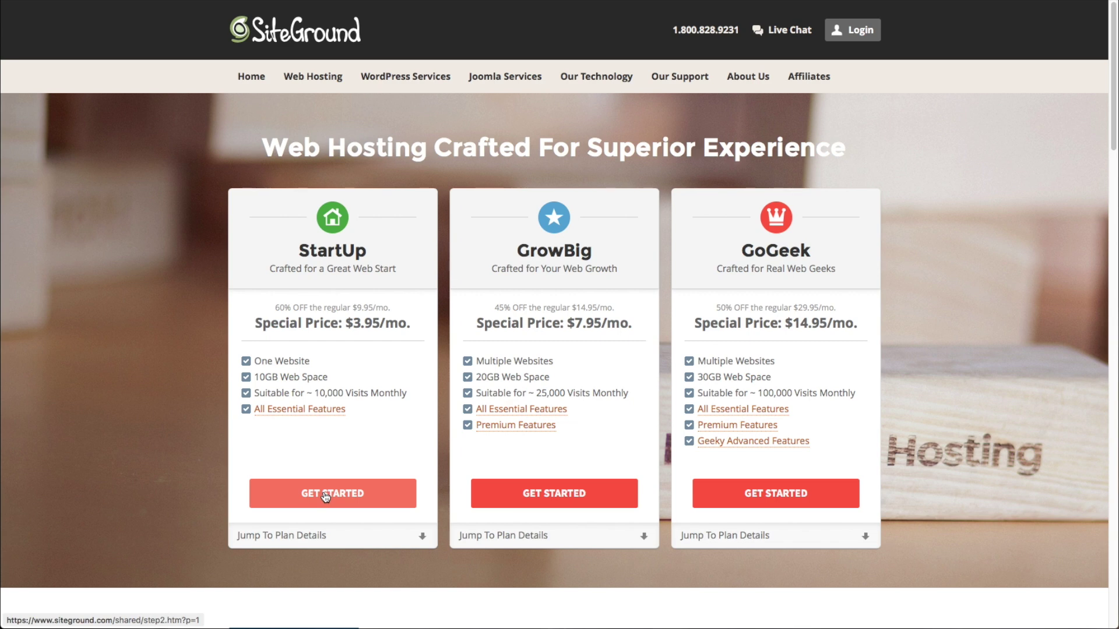
Step: Pick the StartUp plan and register demotestrealhints.com as the new domain
left_click(325, 496)
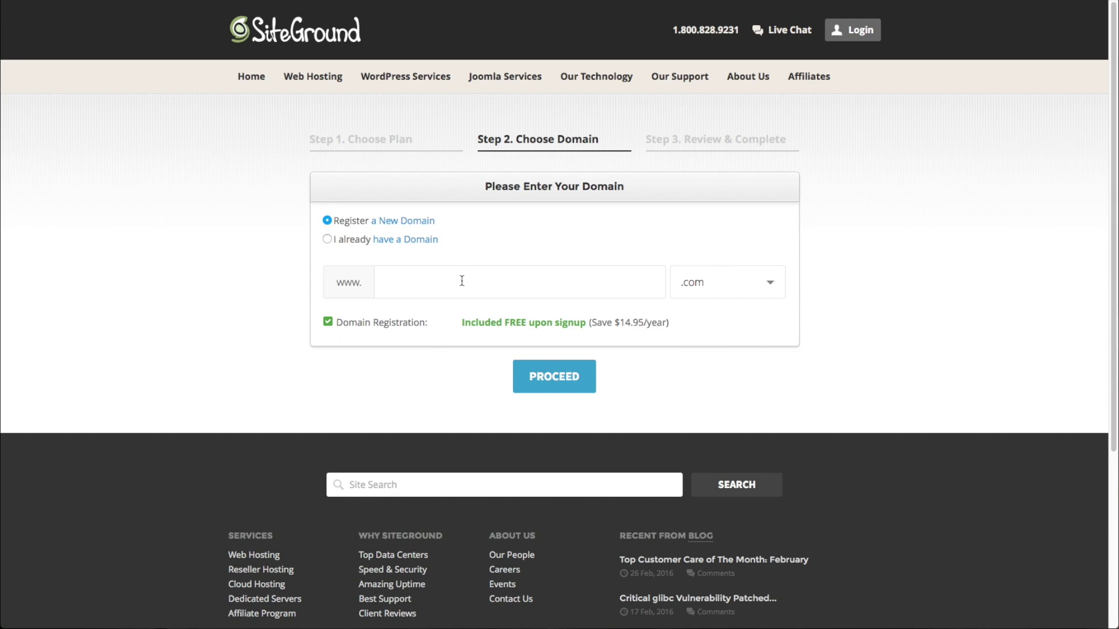
type("demotestrealhints")
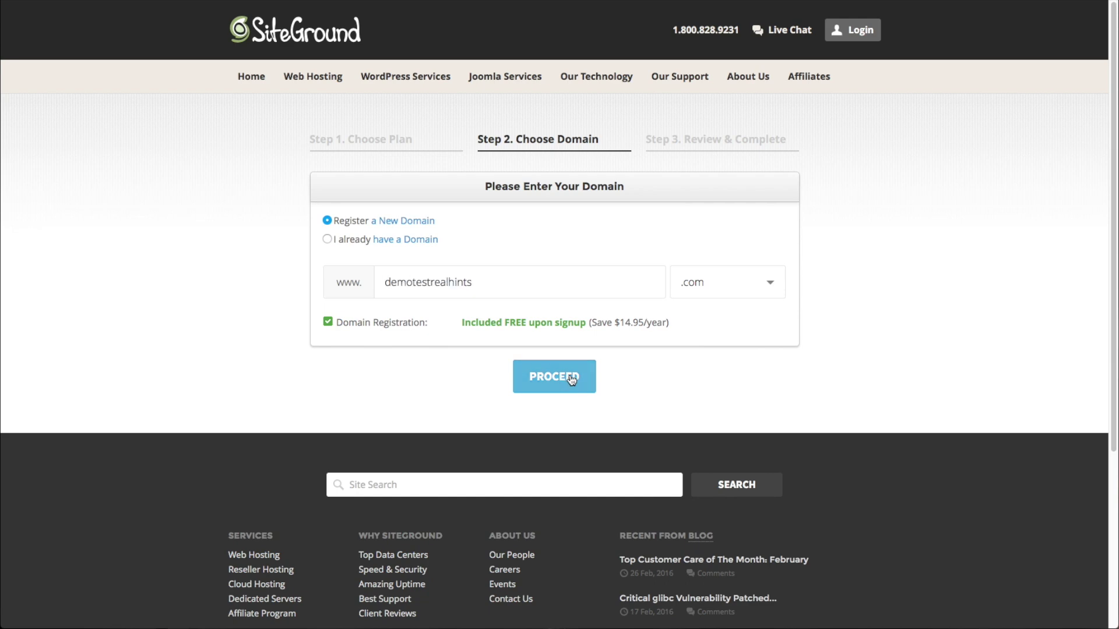
left_click(570, 379)
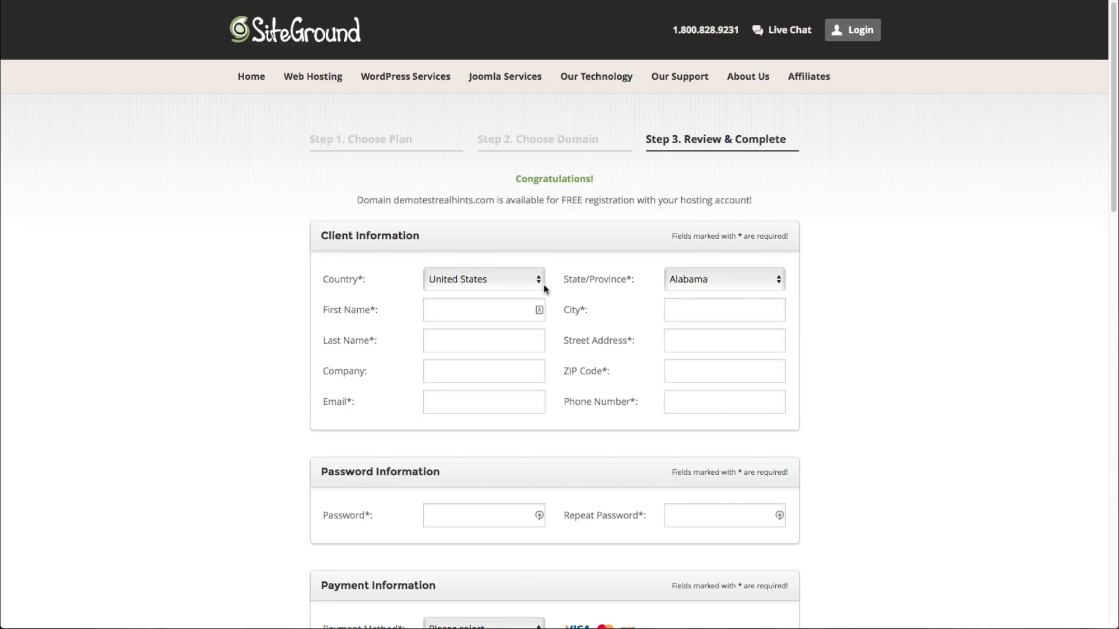
Step: Scroll down through the Step 3 signup form to the client and payment sections
scroll(606, 388, "down", 8)
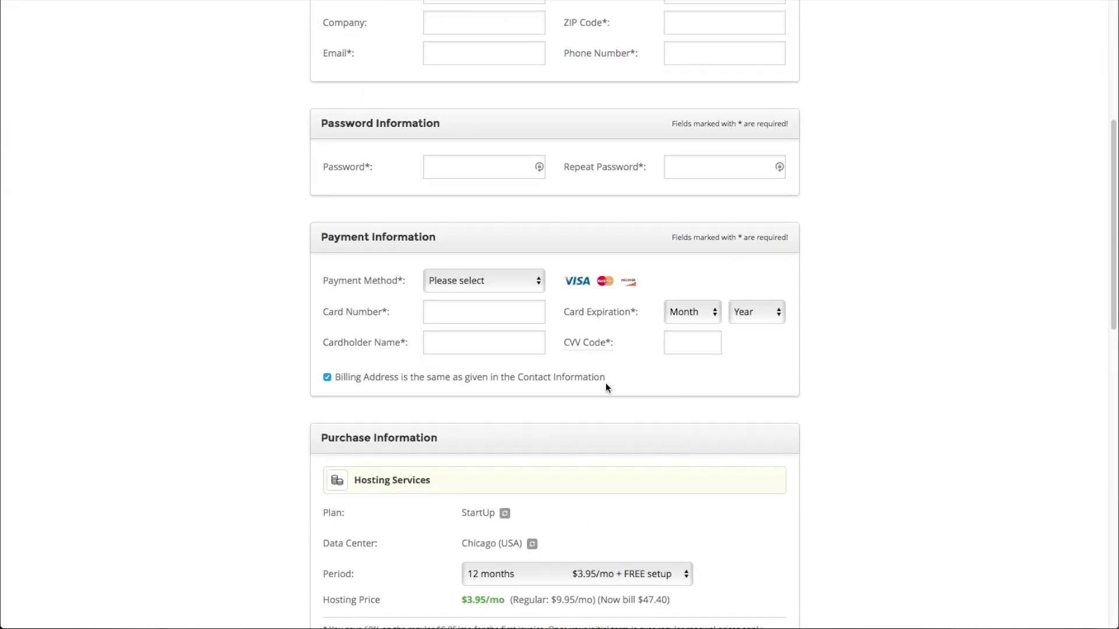
scroll(606, 384, "down", 6)
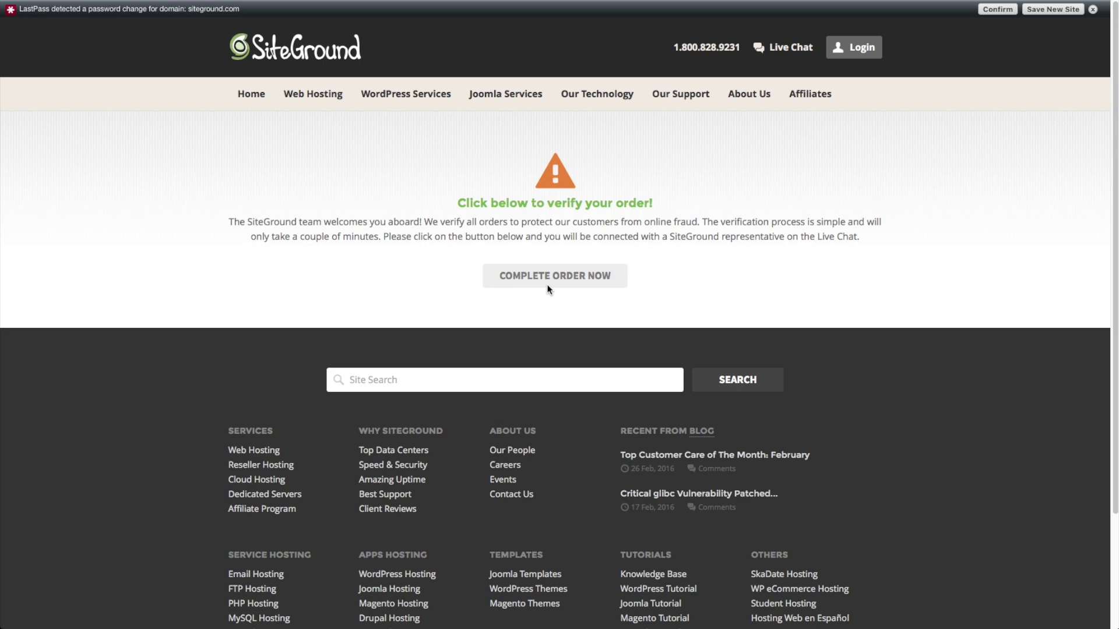
mouse_move(664, 627)
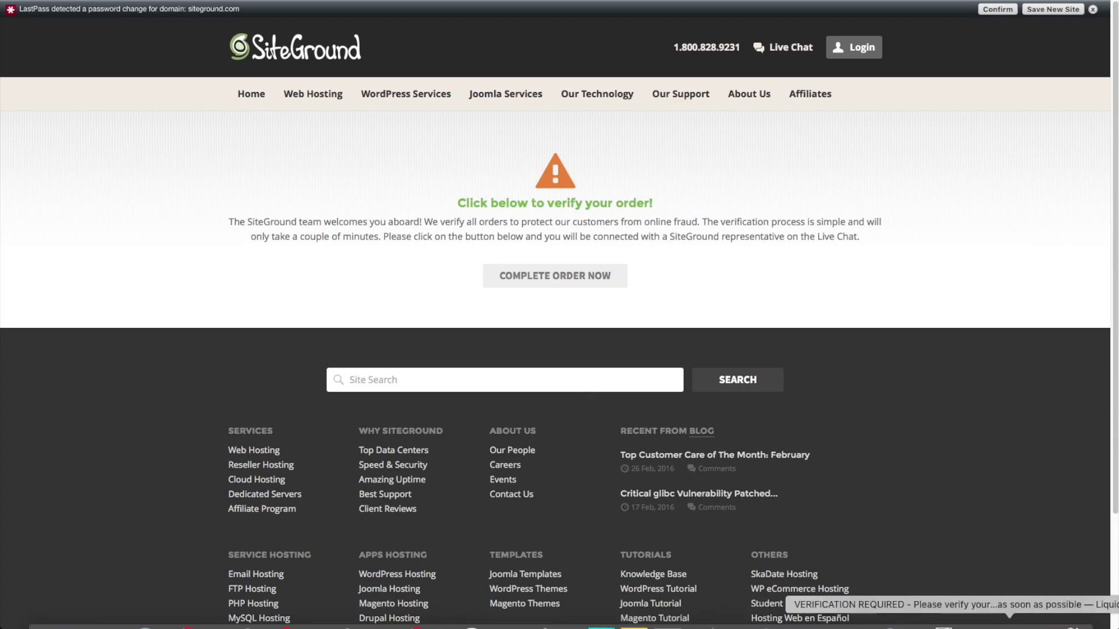
left_click(1043, 625)
Step: Read the verification email, then follow the Order Confirmation email's Customer Area login link
left_click(1042, 622)
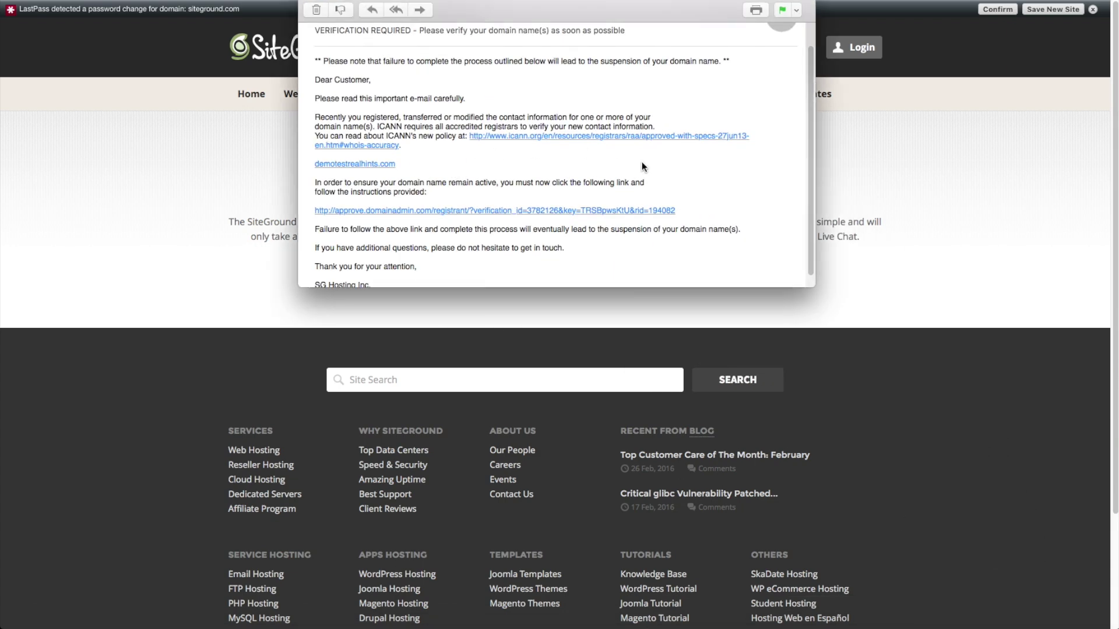
left_click(324, 1)
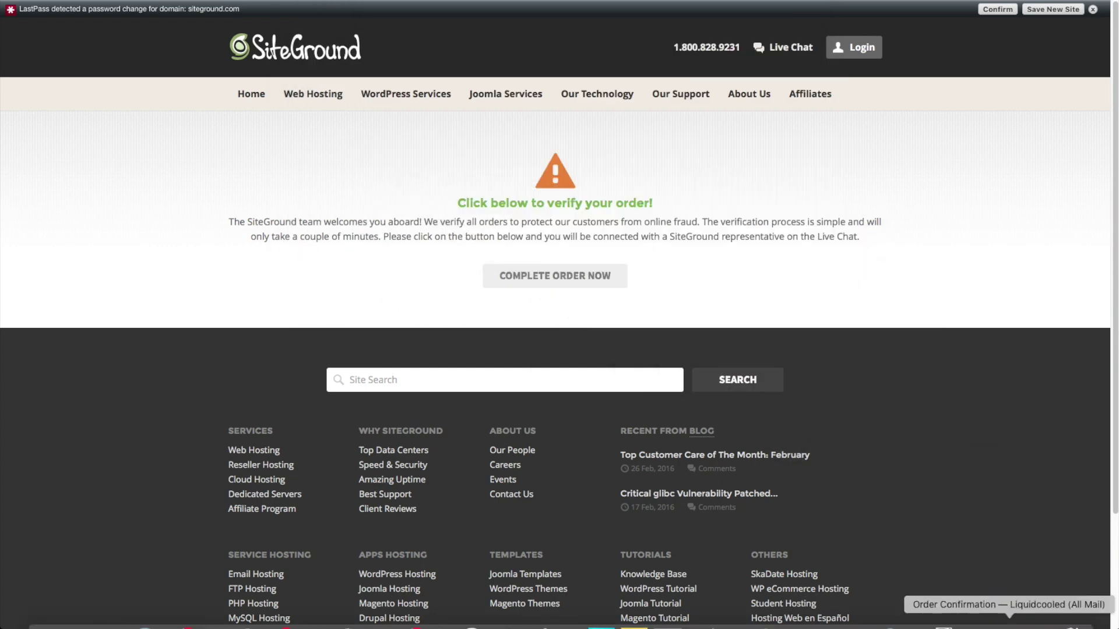
left_click(1017, 618)
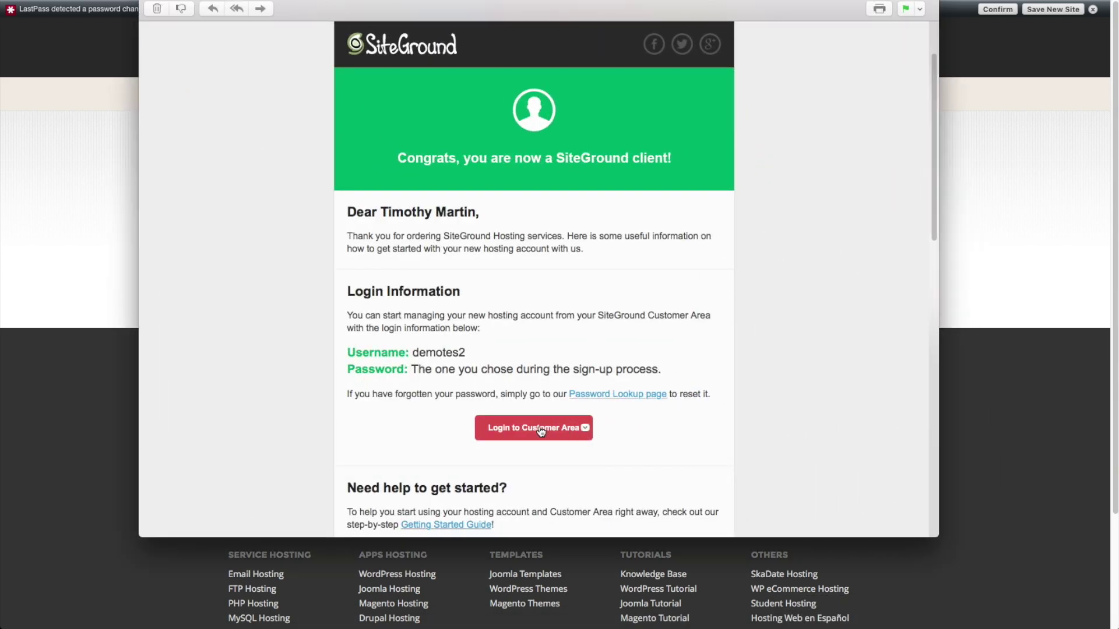
left_click(539, 430)
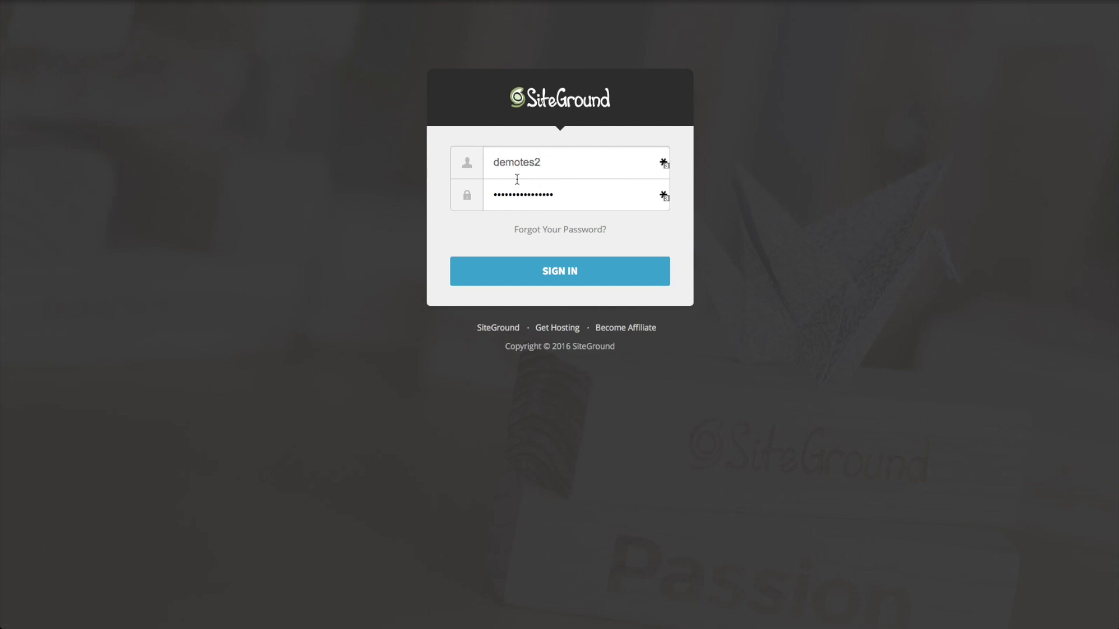
Step: Sign in and open My Accounts for the demotestrealhints.com StartUp account
left_click(568, 269)
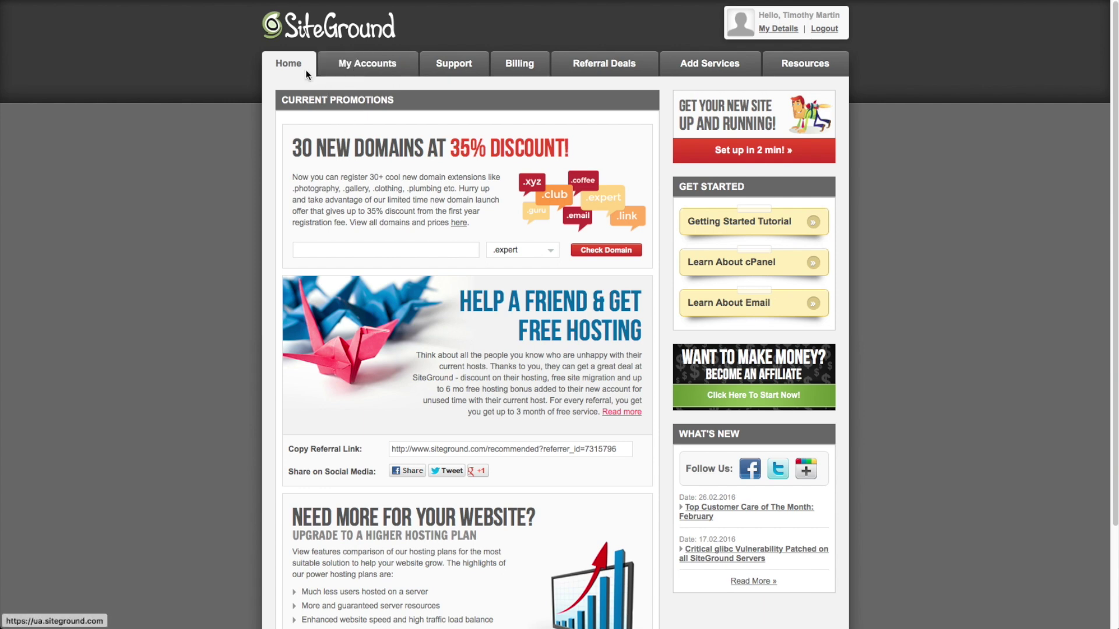
left_click(373, 62)
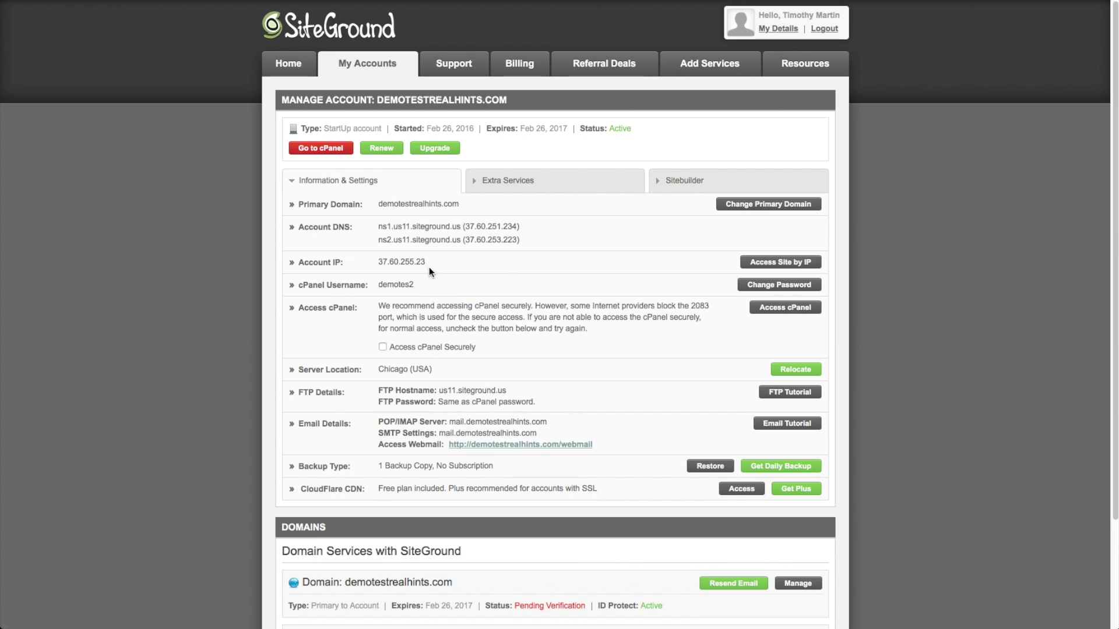
Step: Enter cPanel for demotestrealhints.com and launch the Softaculous WordPress Installer
left_click(320, 150)
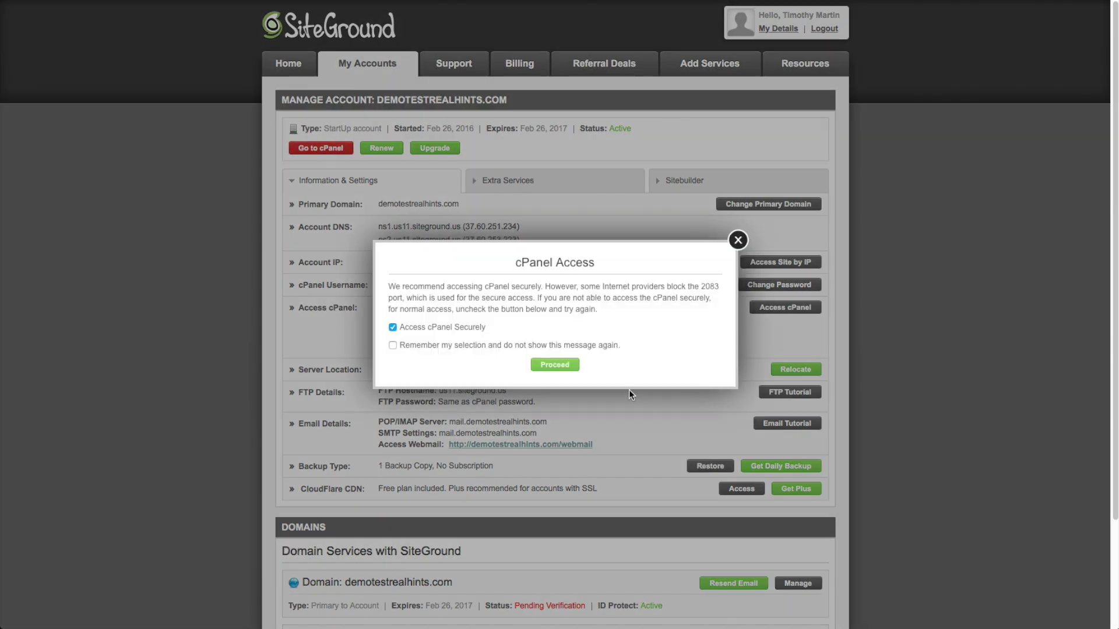
left_click(555, 365)
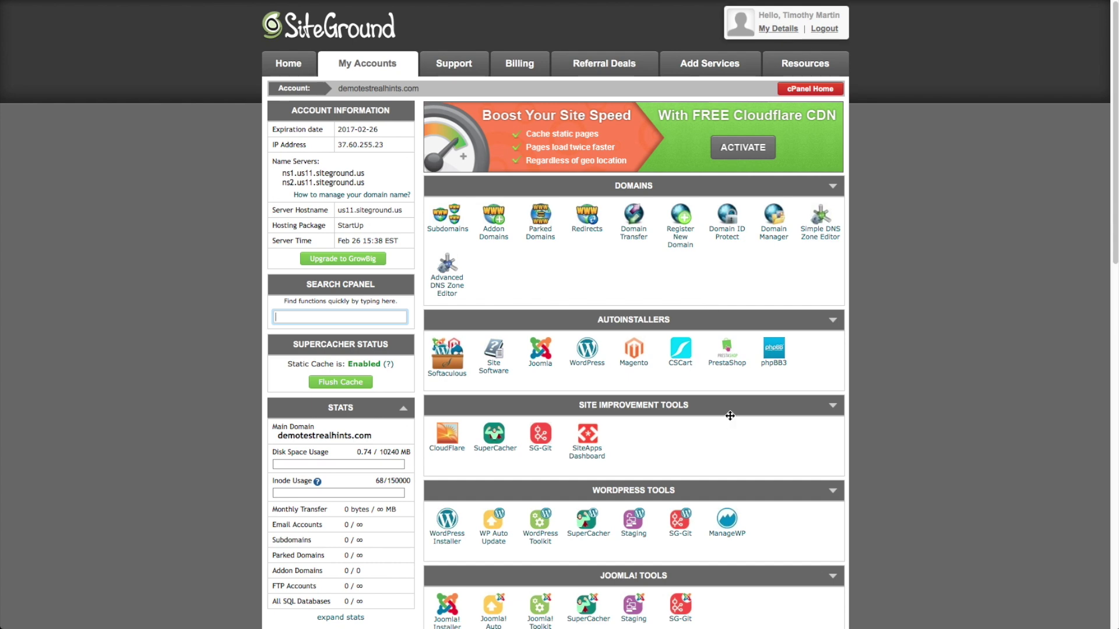
scroll(731, 420, "down", 3)
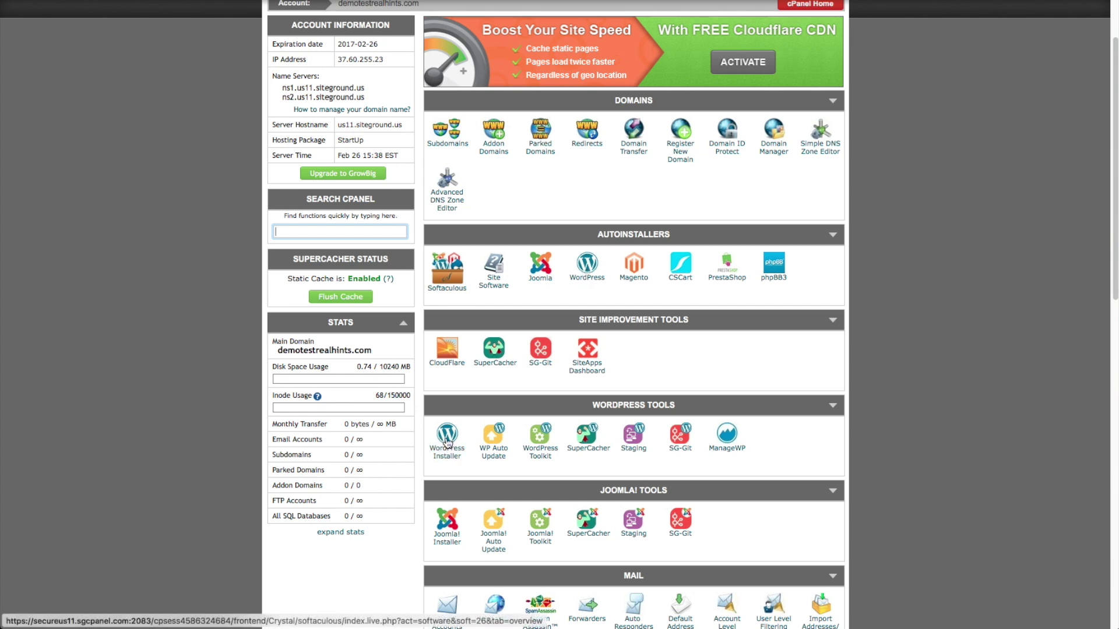
left_click(448, 442)
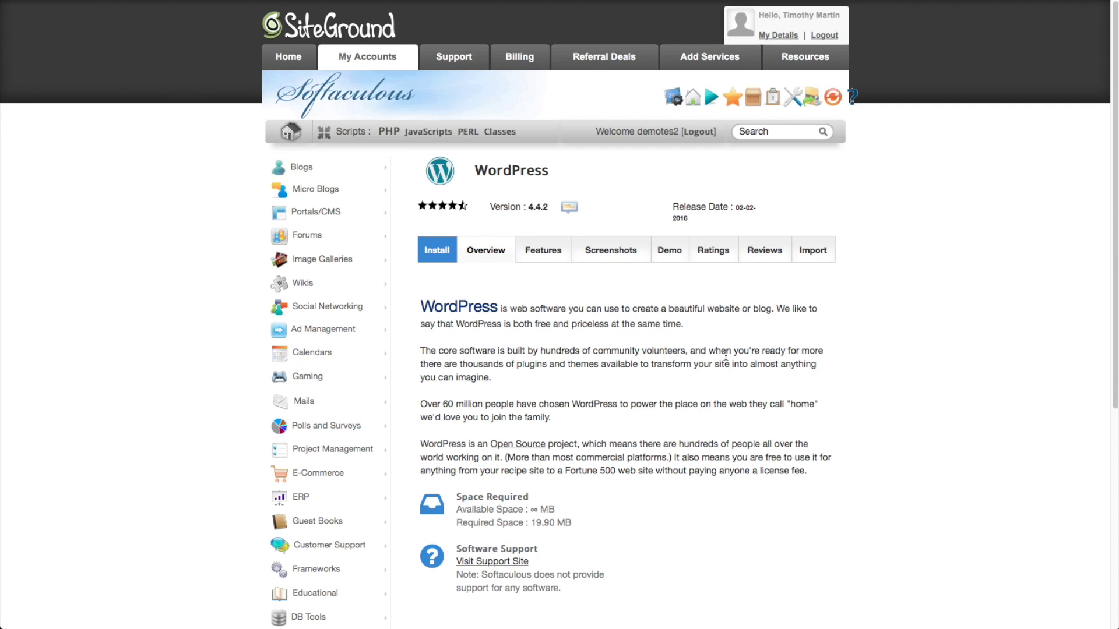
left_click(440, 255)
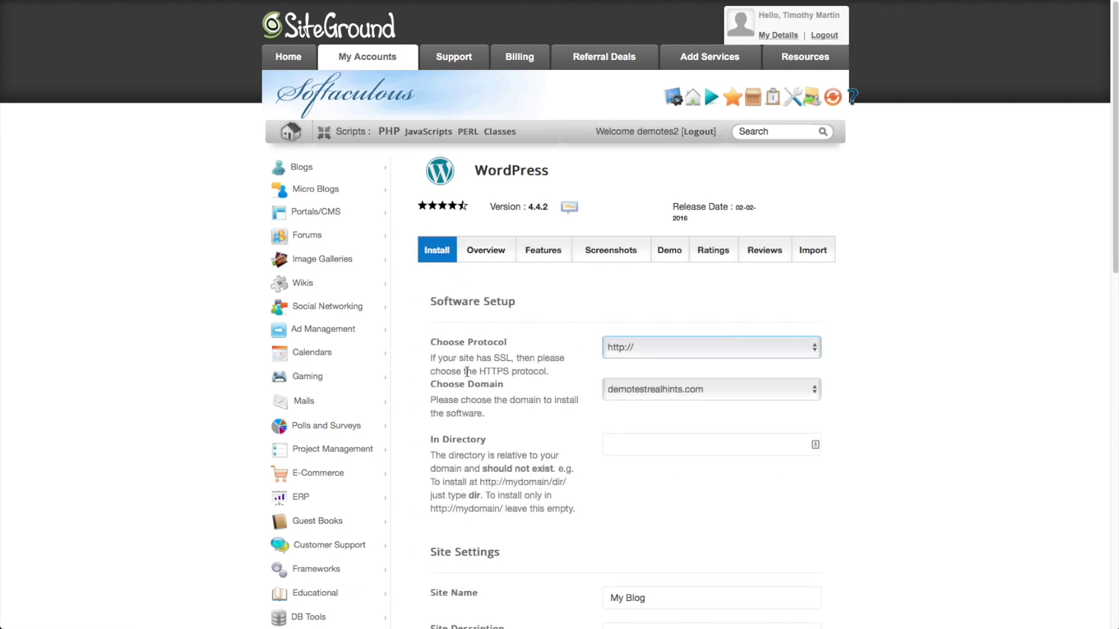
left_click(796, 350)
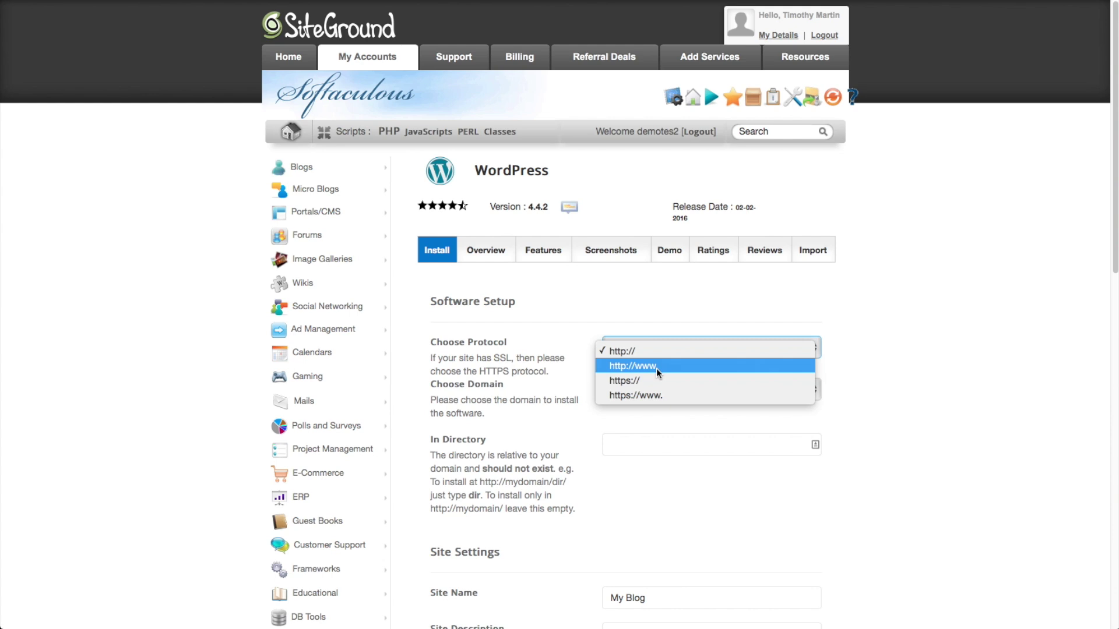
left_click(645, 356)
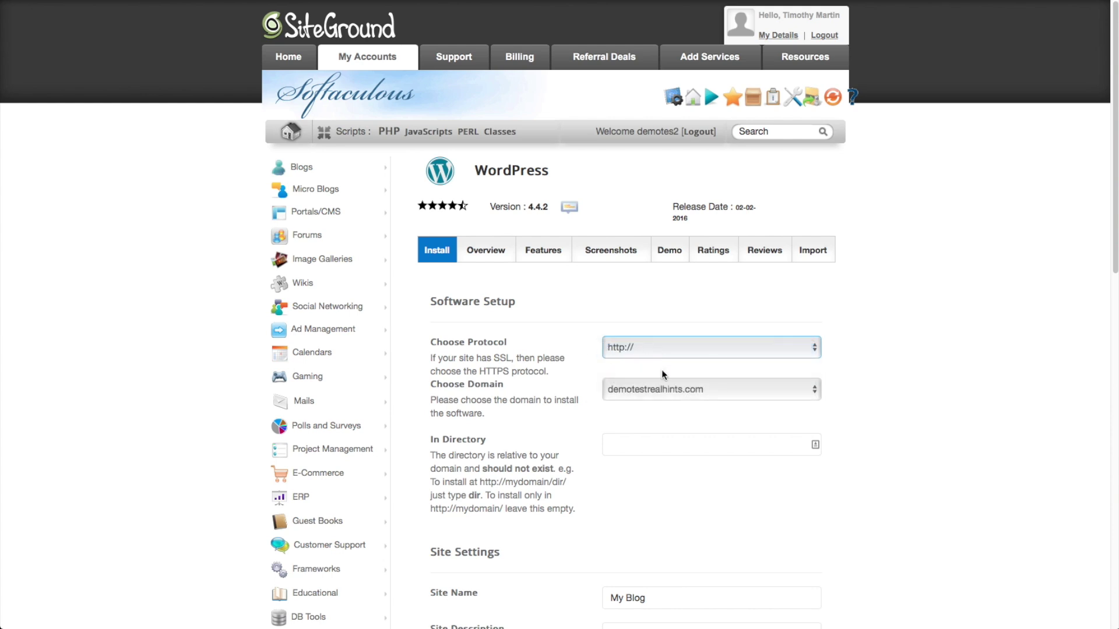
left_click(679, 389)
scroll(638, 399, "down", 1)
left_click(641, 387)
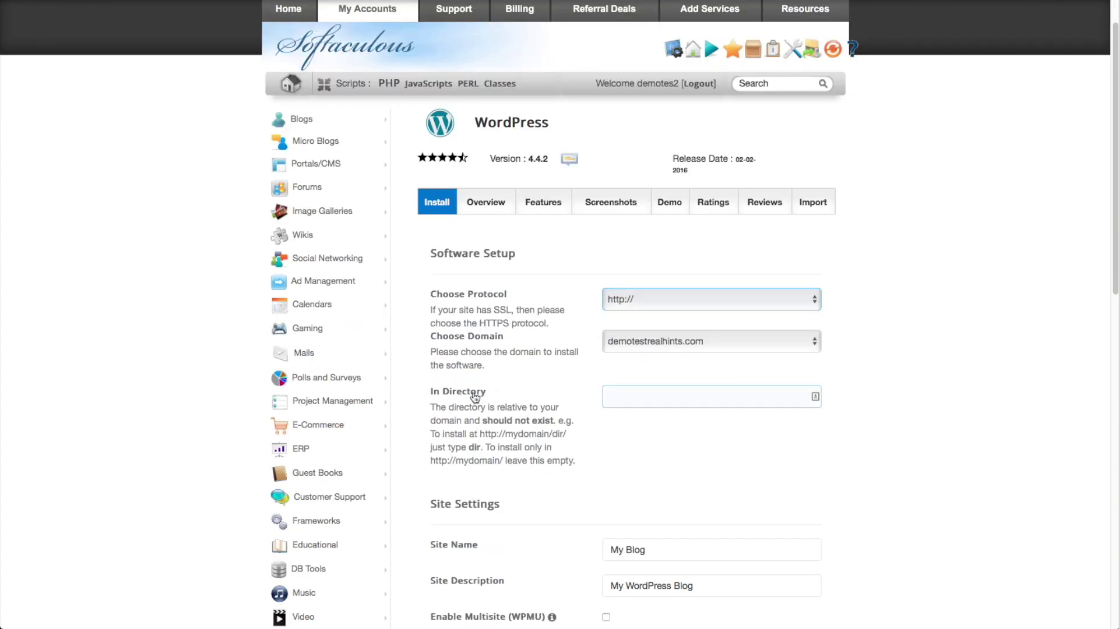
left_click(605, 383)
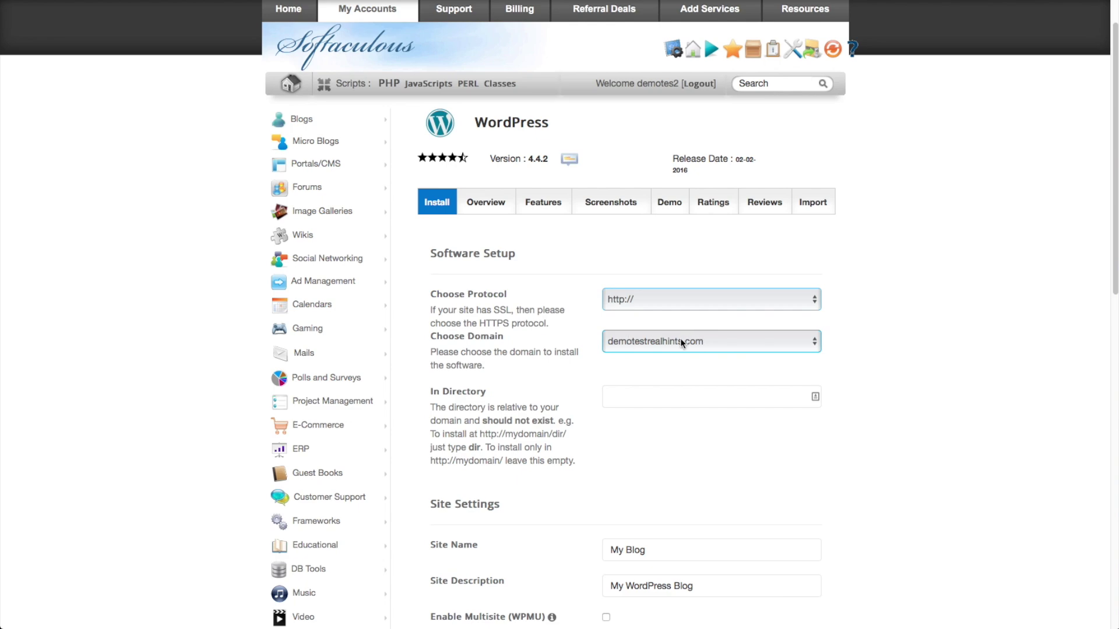
scroll(576, 363, "down", 3)
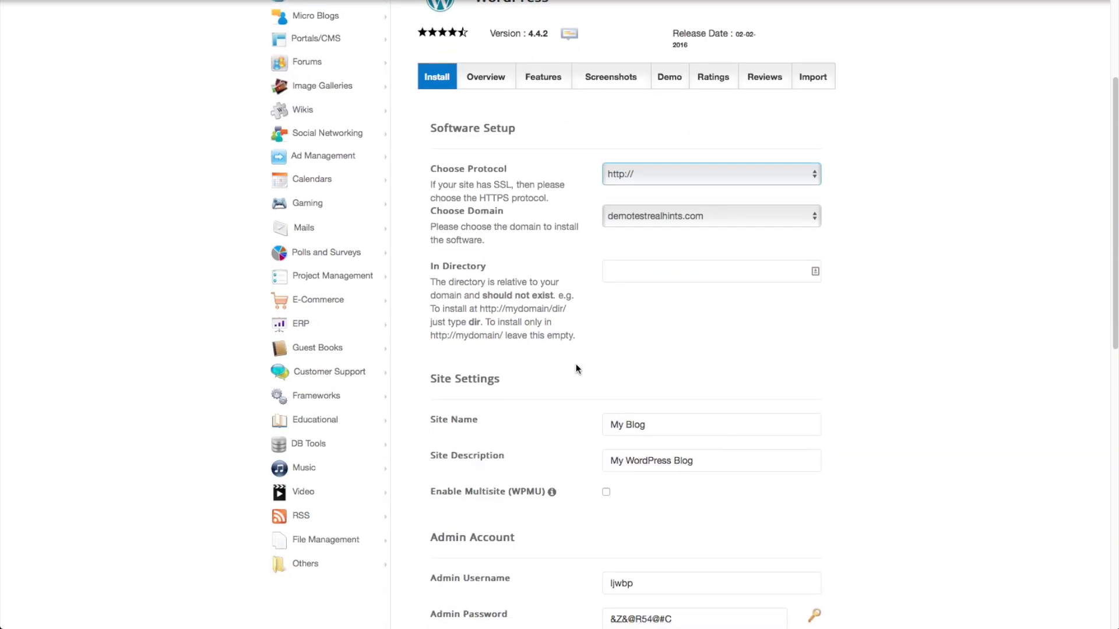
Step: Replace the site name 'My Blog' with 'Demo Test REal Hints'
scroll(575, 364, "down", 3)
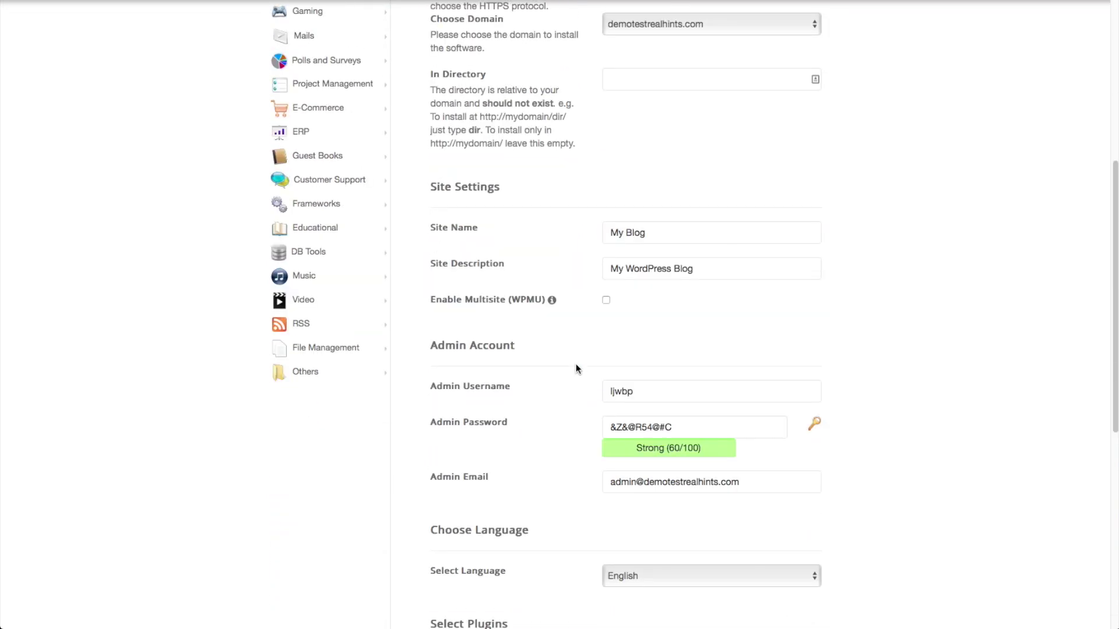
double_click(673, 238)
triple_click(672, 237)
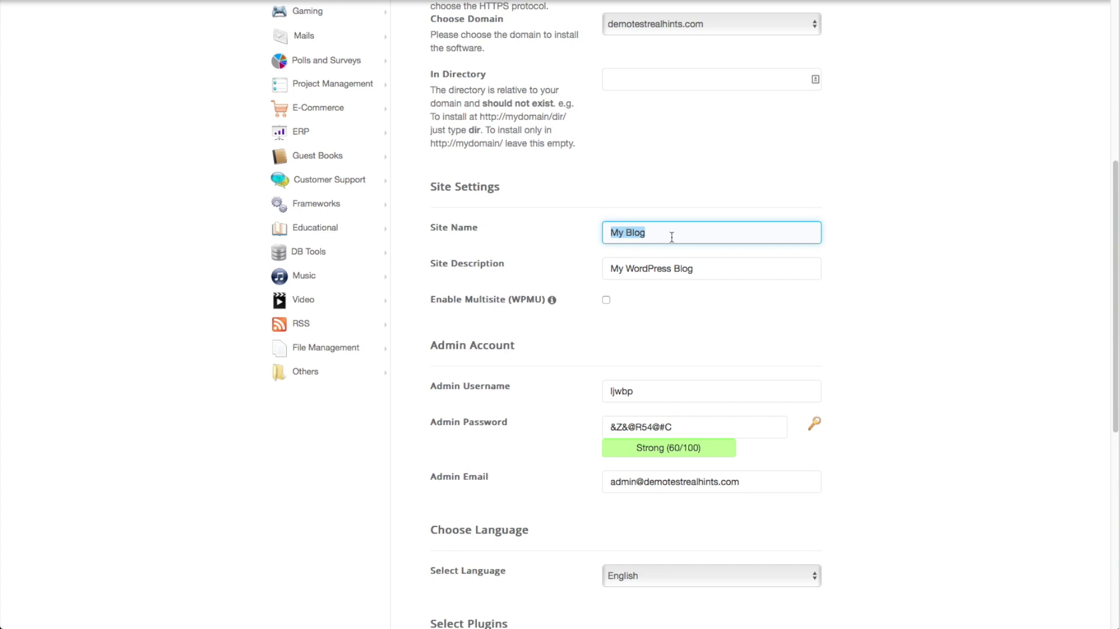
type("Demo Test RE")
type("al Hints")
Step: Change the site description to 'Demo Install of WordPress'
scroll(653, 298, "up", 1)
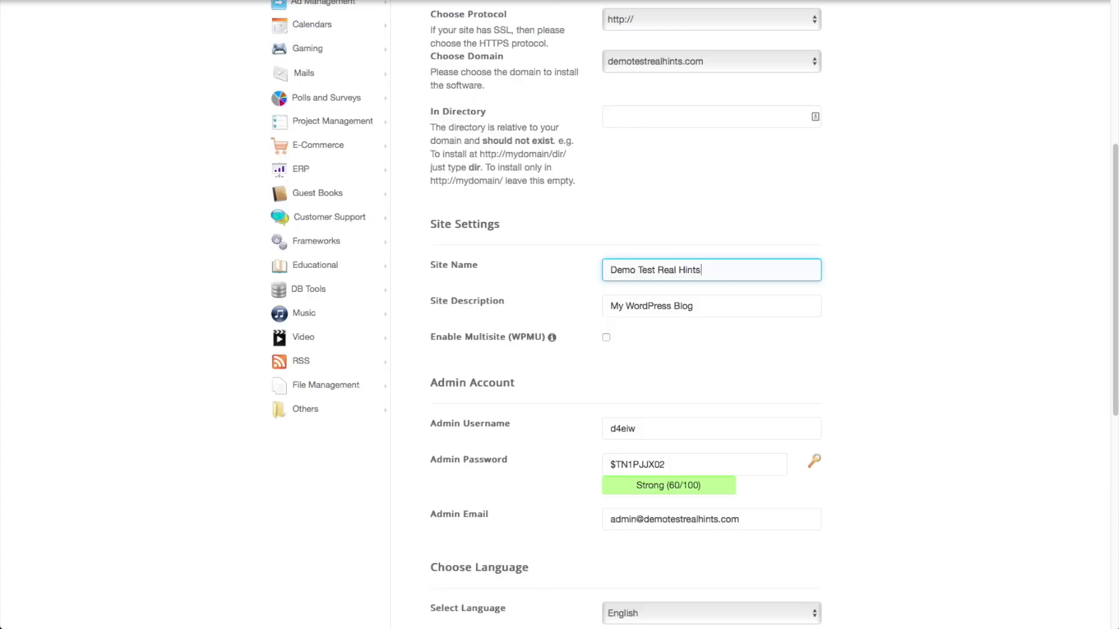
triple_click(655, 307)
type("D")
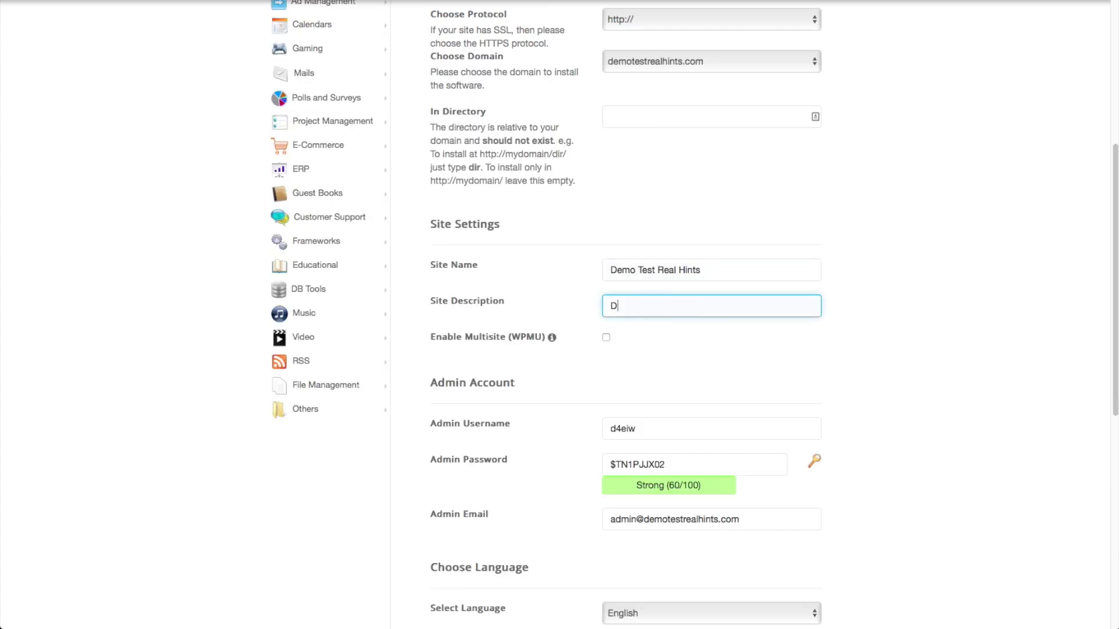
type("emo Install of WordPress")
scroll(727, 352, "down", 3)
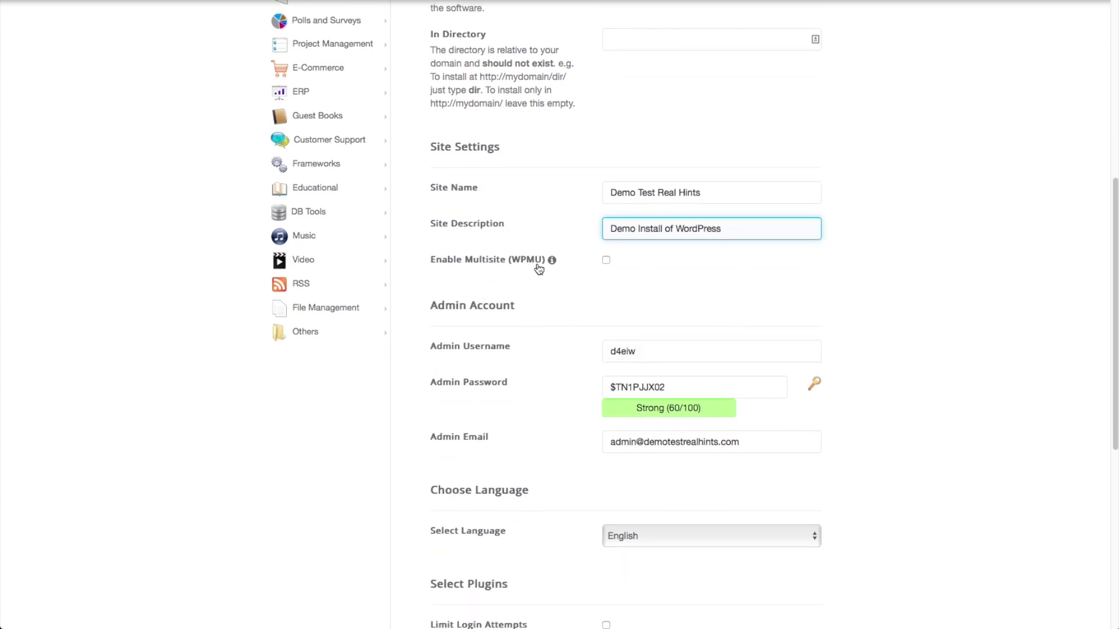
scroll(646, 307, "down", 2)
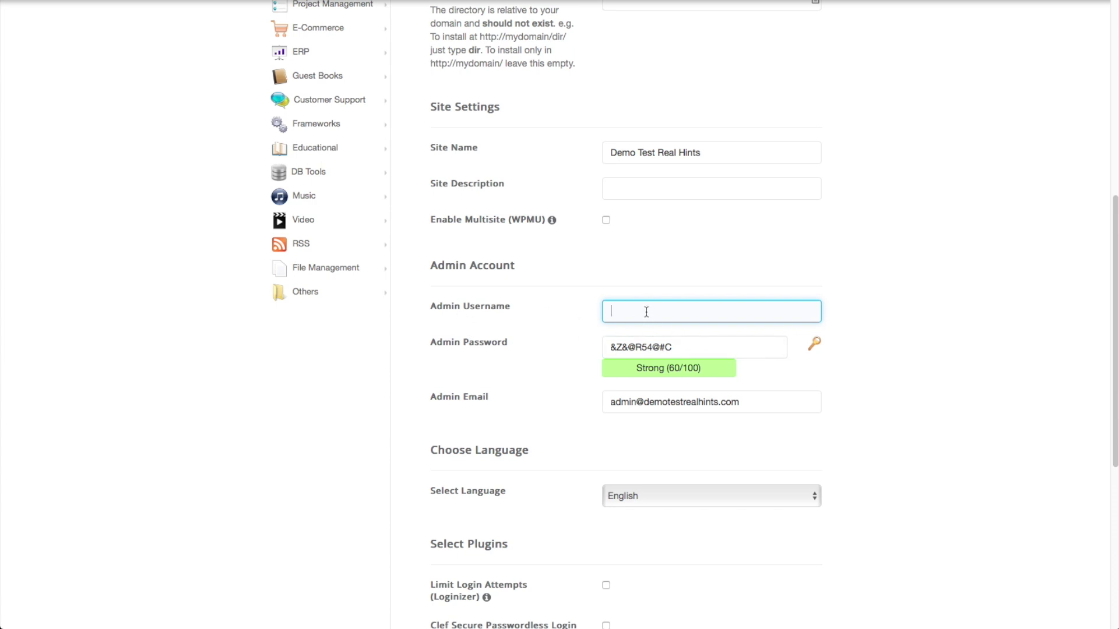
Step: Enter a new admin username and replace the admin email with the owner's address
type("TimDemoHints")
key("Tab")
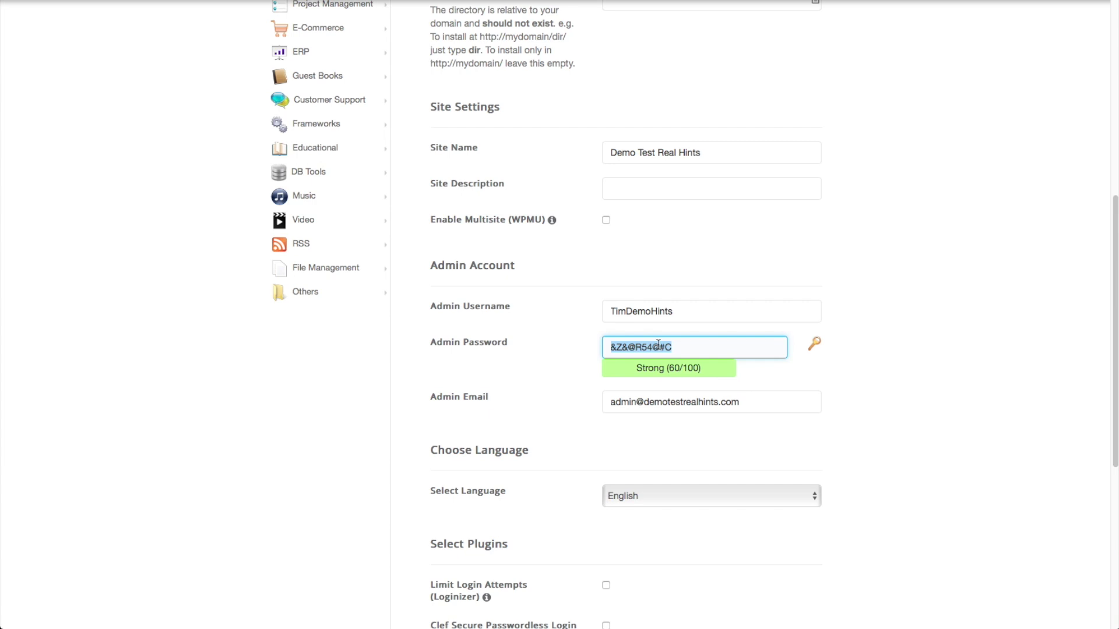
triple_click(646, 409)
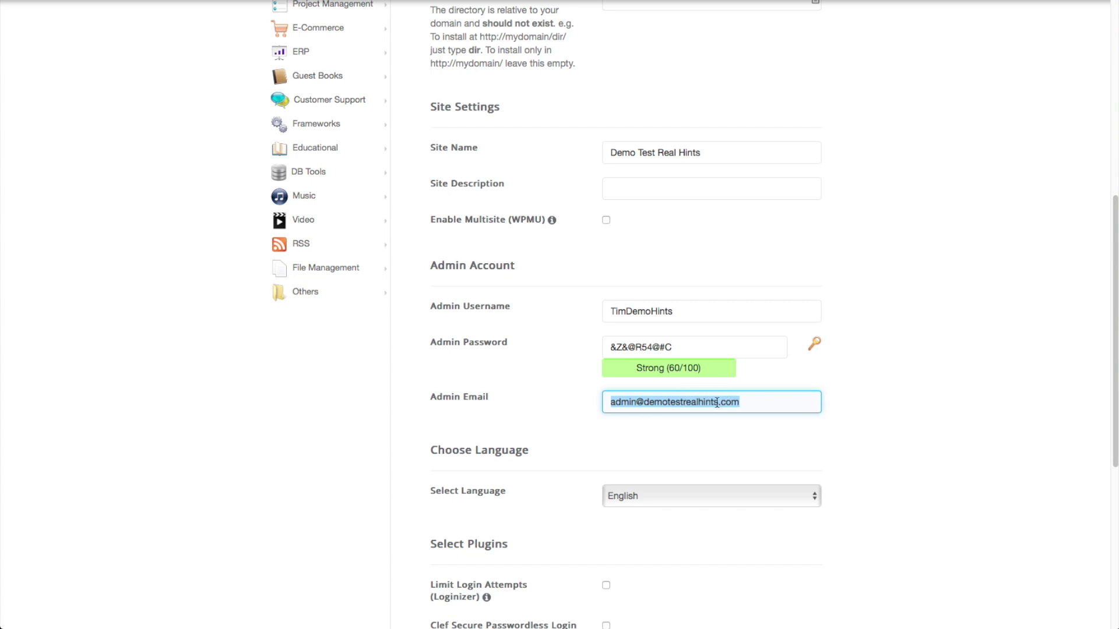
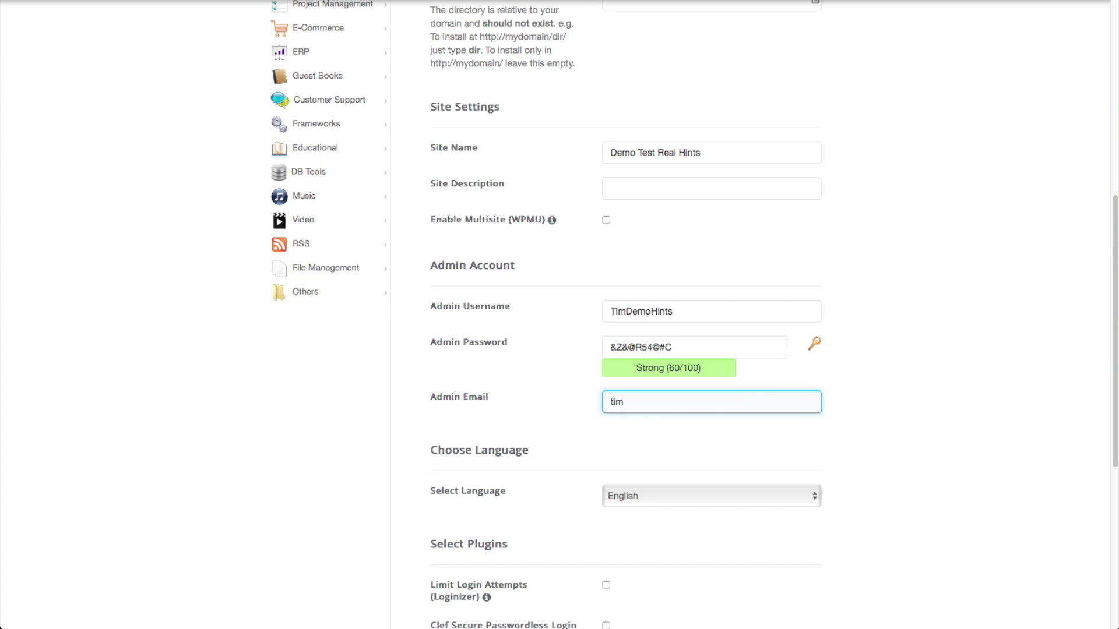
scroll(564, 443, "down", 3)
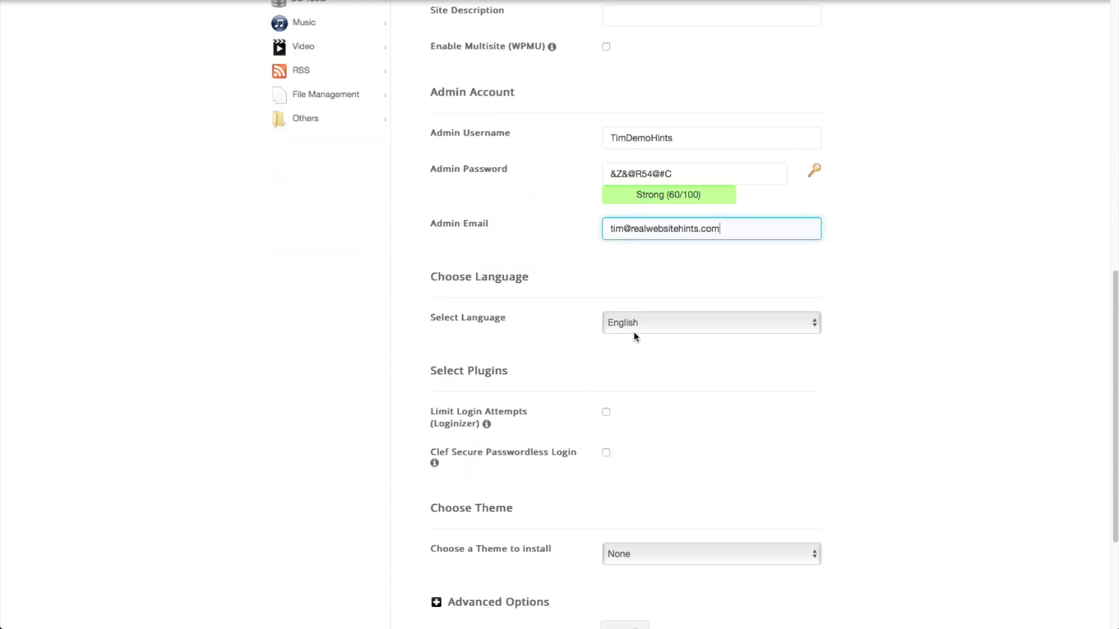
scroll(651, 419, "down", 2)
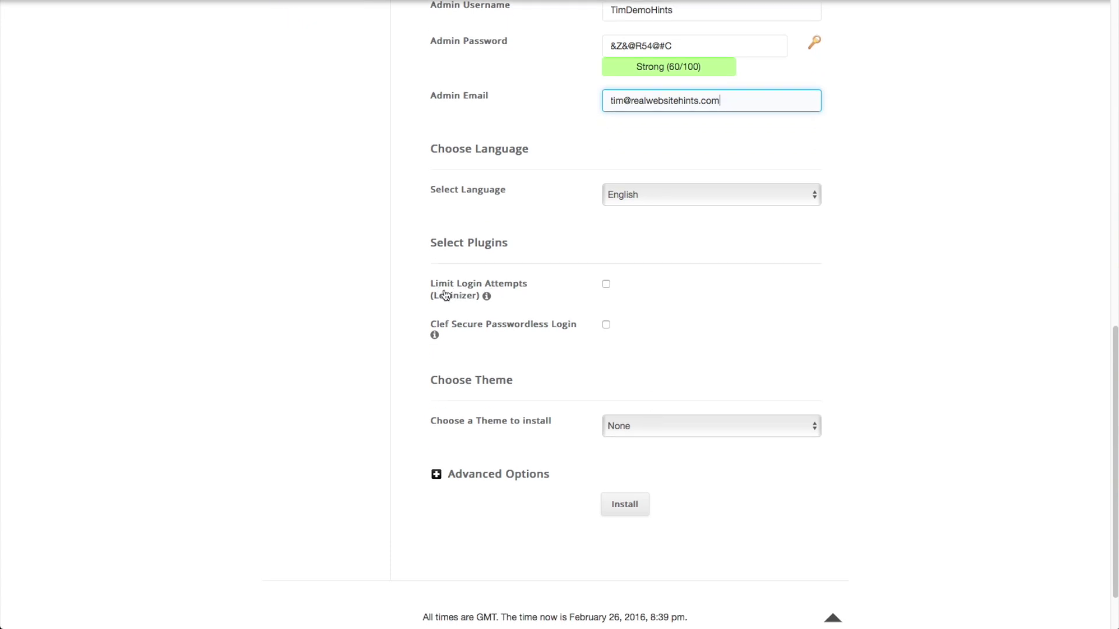
Step: Tick Limit Login Attempts (Loginizer) and install WordPress
left_click(606, 286)
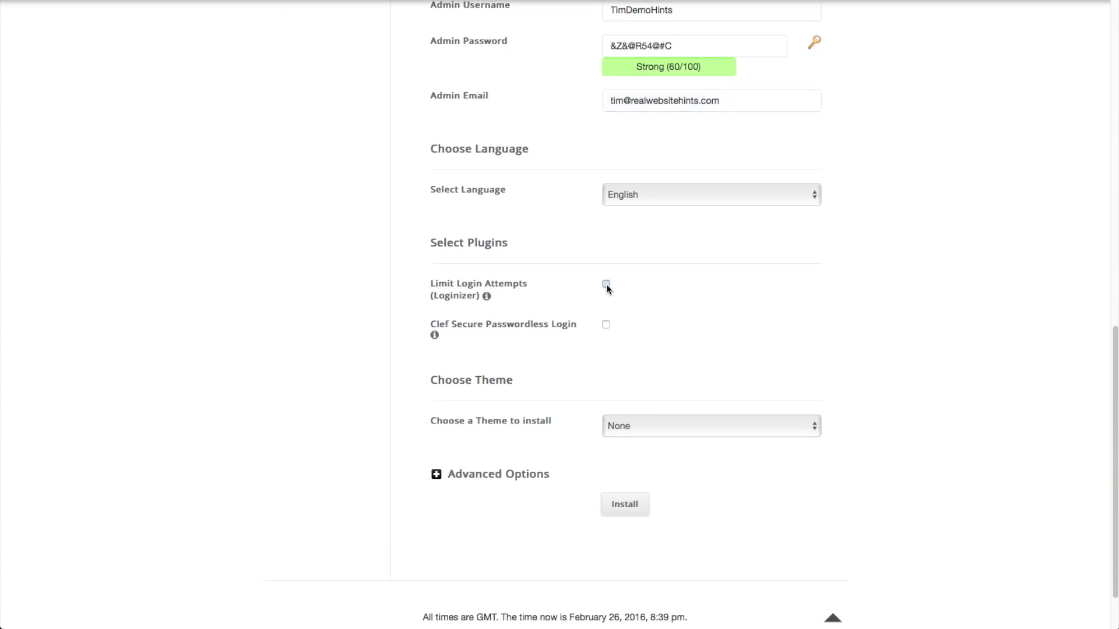
scroll(583, 299, "down", 1)
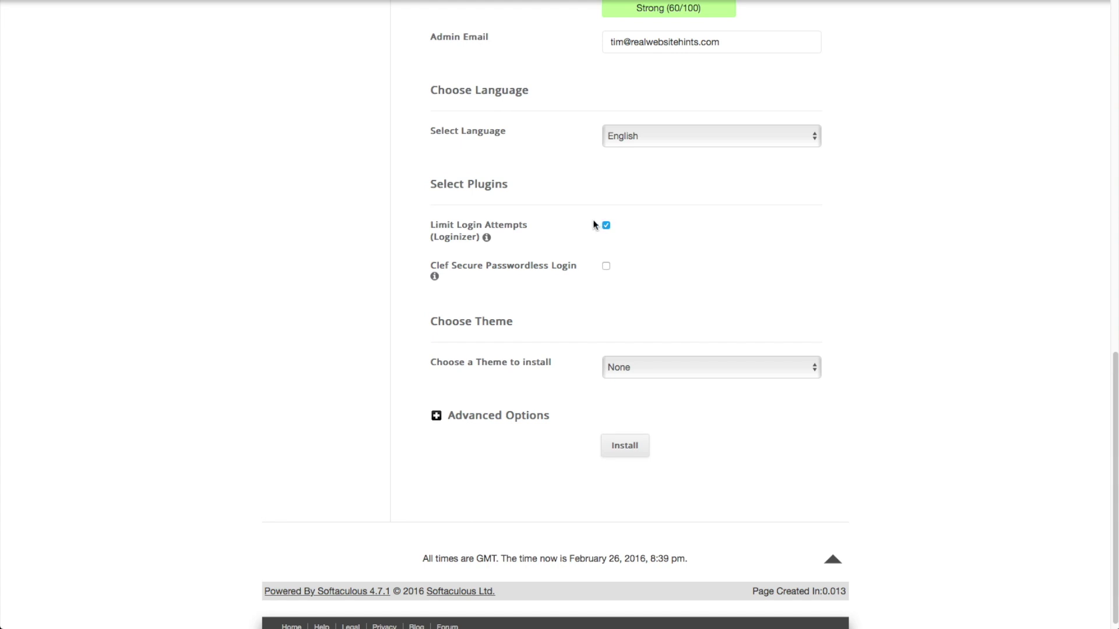
scroll(580, 283, "down", 1)
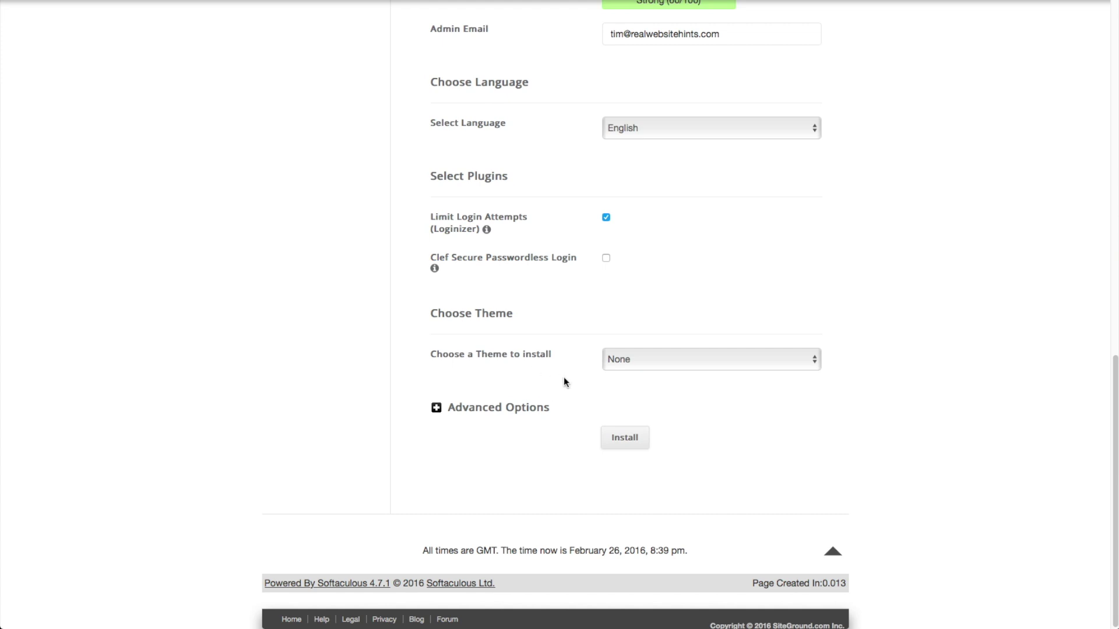
left_click(622, 441)
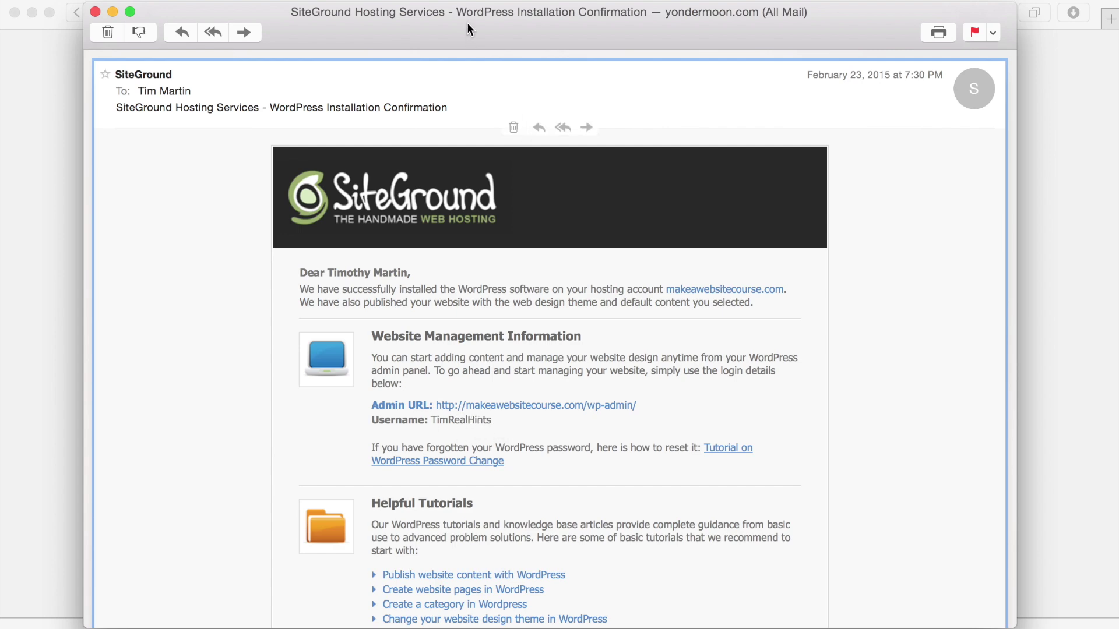
Step: Drag the installation confirmation email aside to reveal the WordPress login page
left_click_drag(617, 27, 1118, 134)
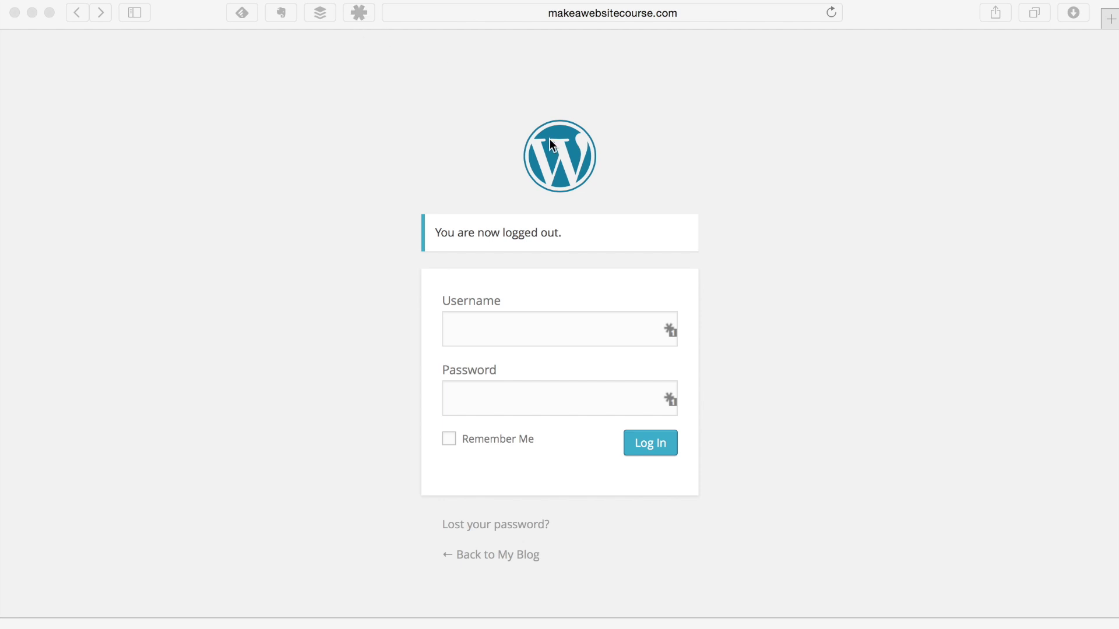
Step: Log in to the WordPress admin using the site's saved LastPass credentials
left_click(606, 332)
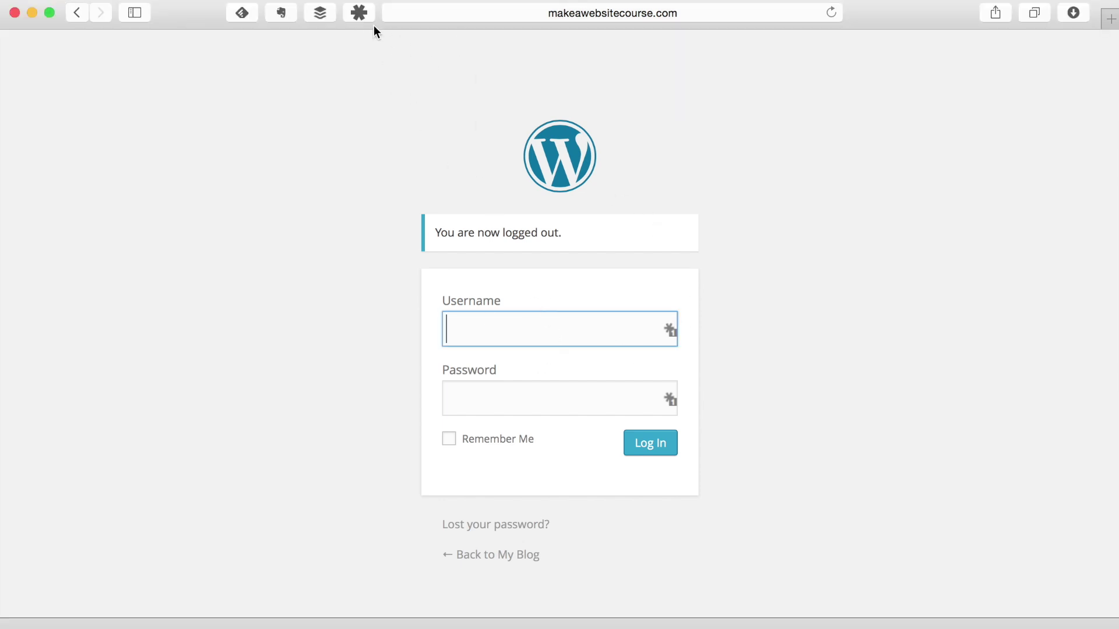
left_click(669, 329)
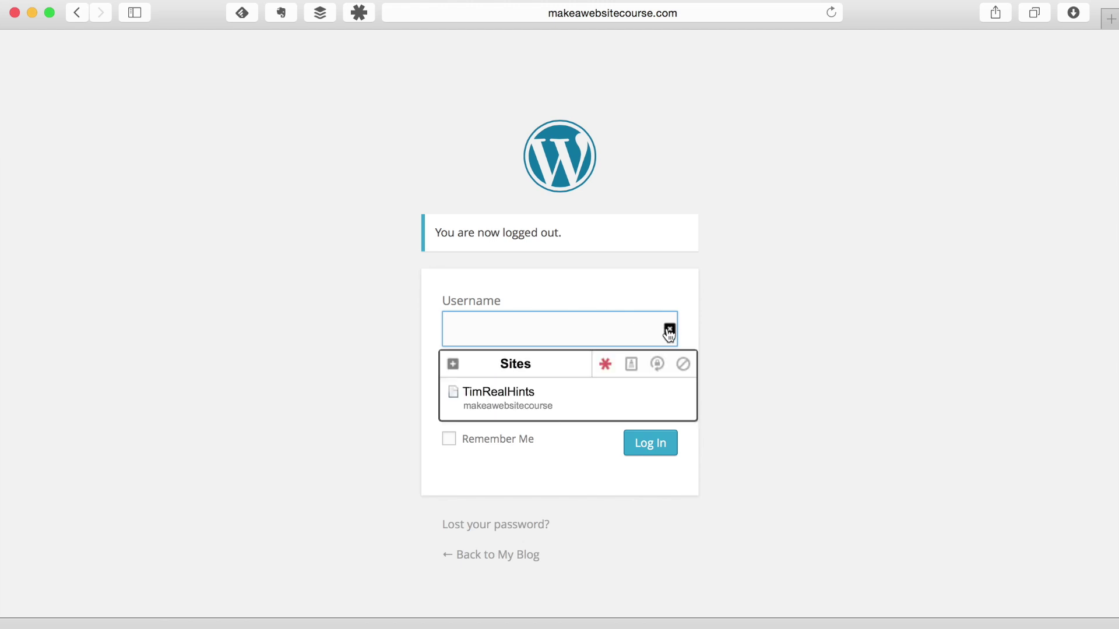
left_click(583, 400)
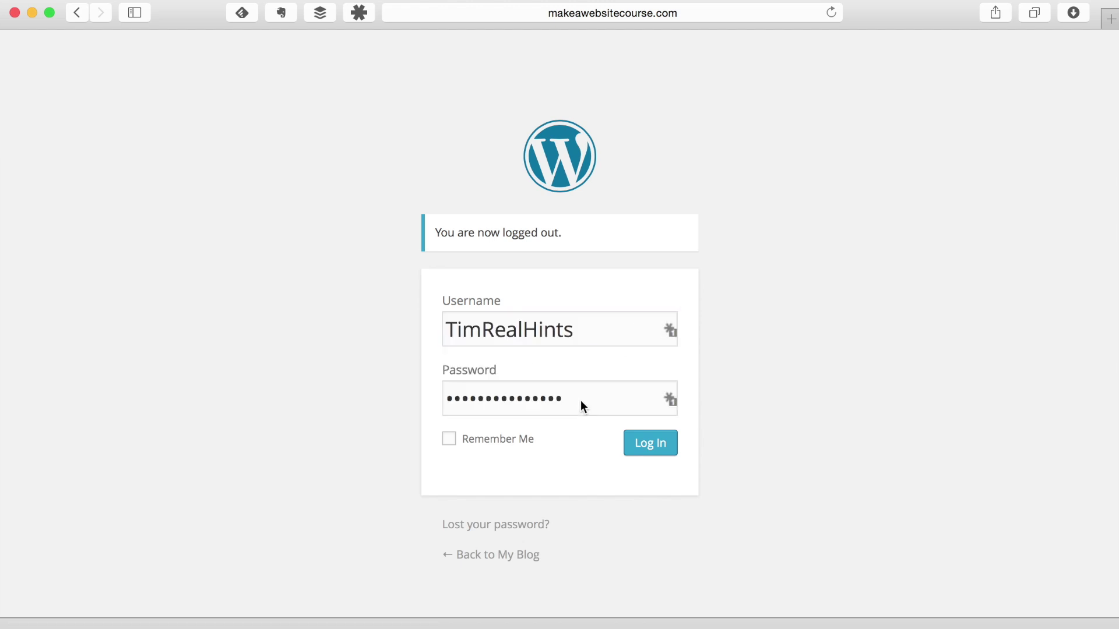
left_click(655, 448)
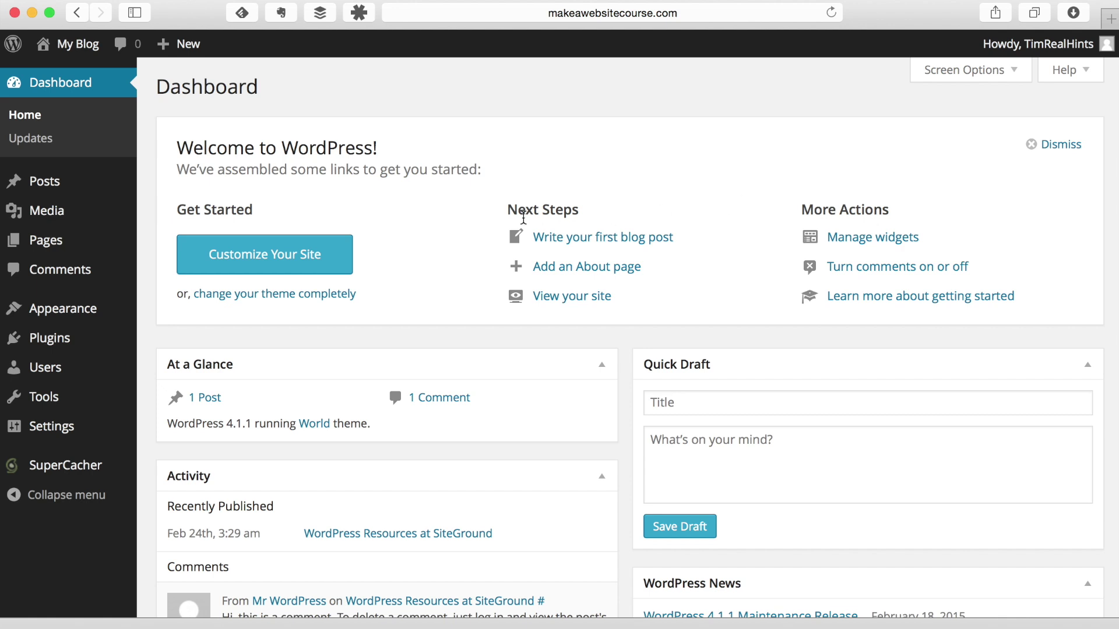
mouse_move(25, 186)
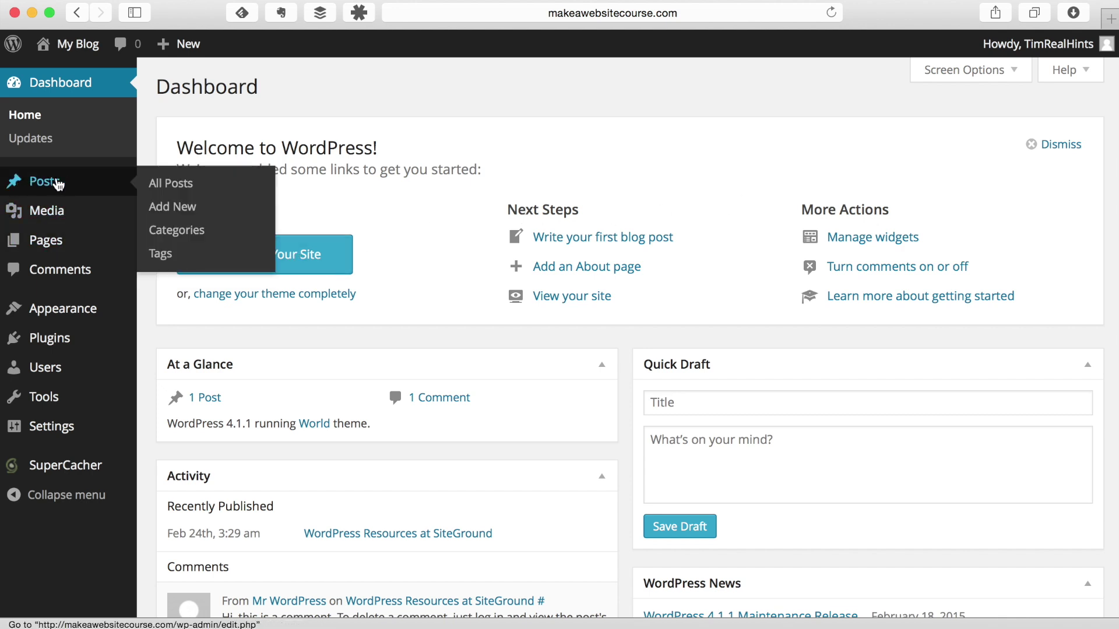
mouse_move(38, 222)
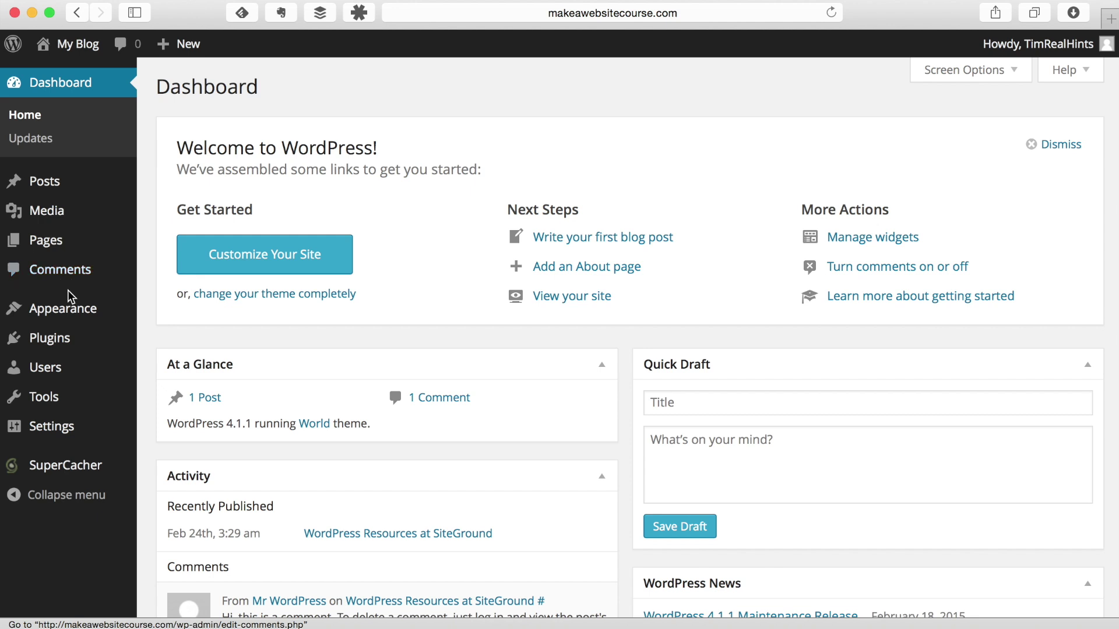
mouse_move(87, 314)
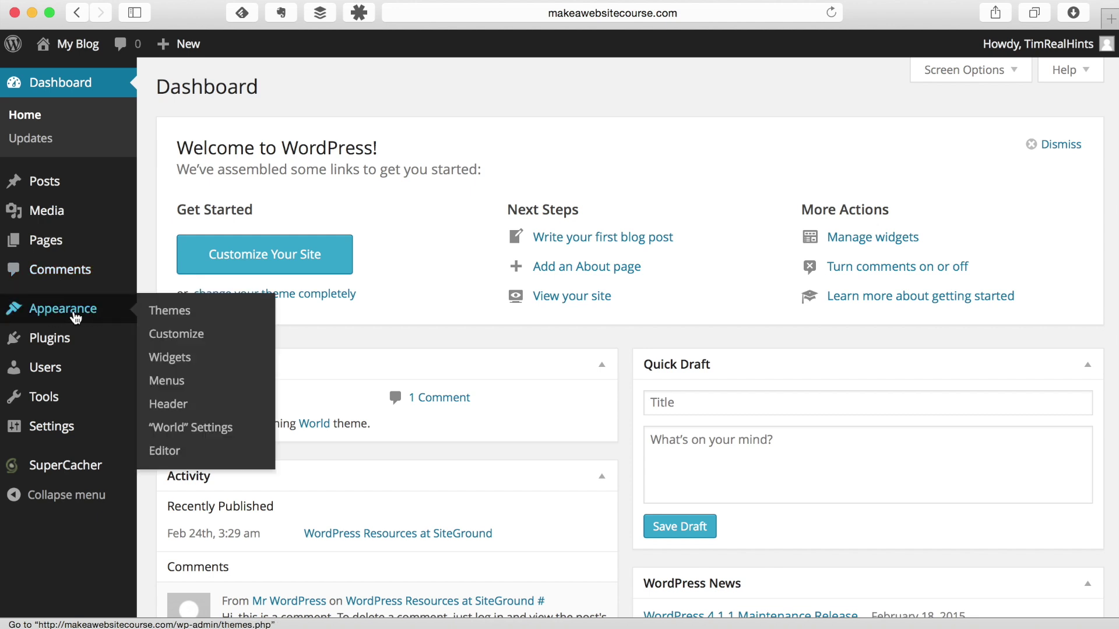
mouse_move(76, 344)
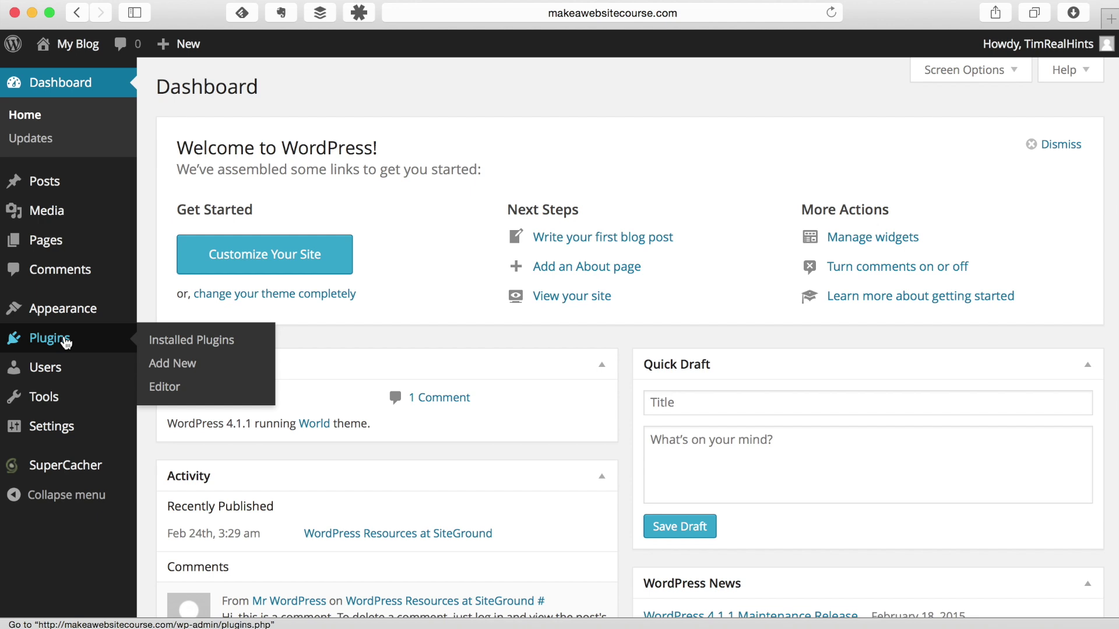
mouse_move(58, 378)
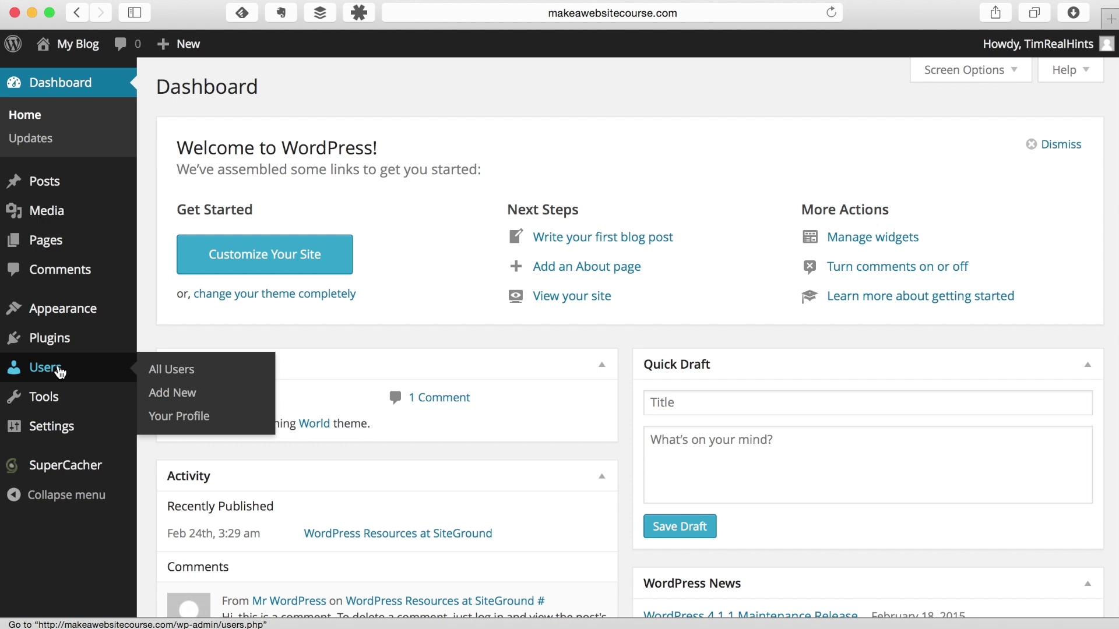
mouse_move(61, 401)
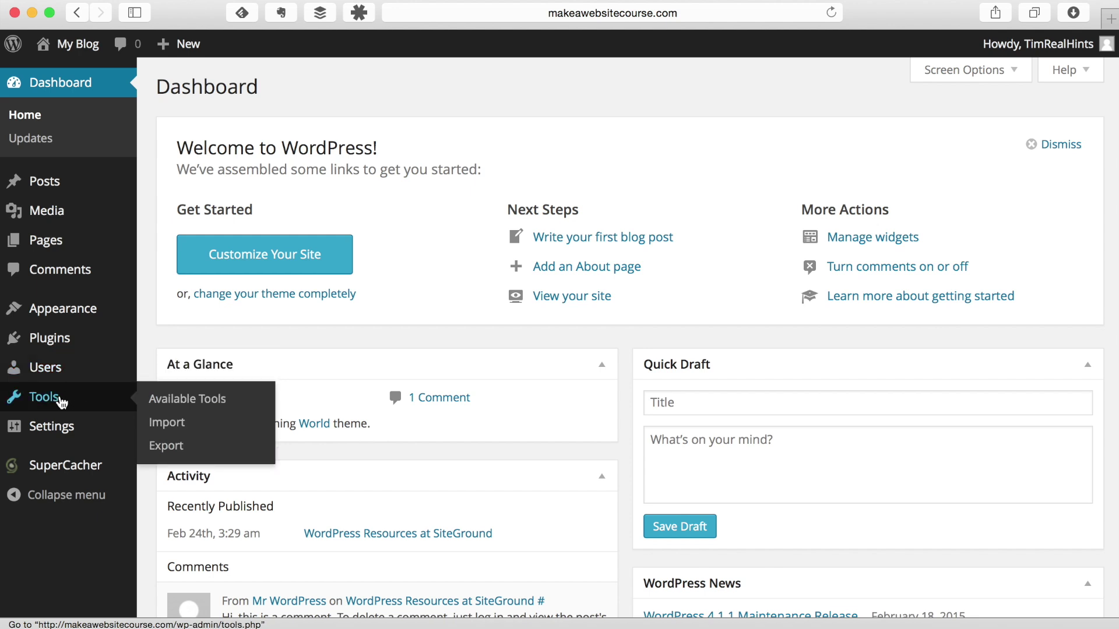
mouse_move(60, 434)
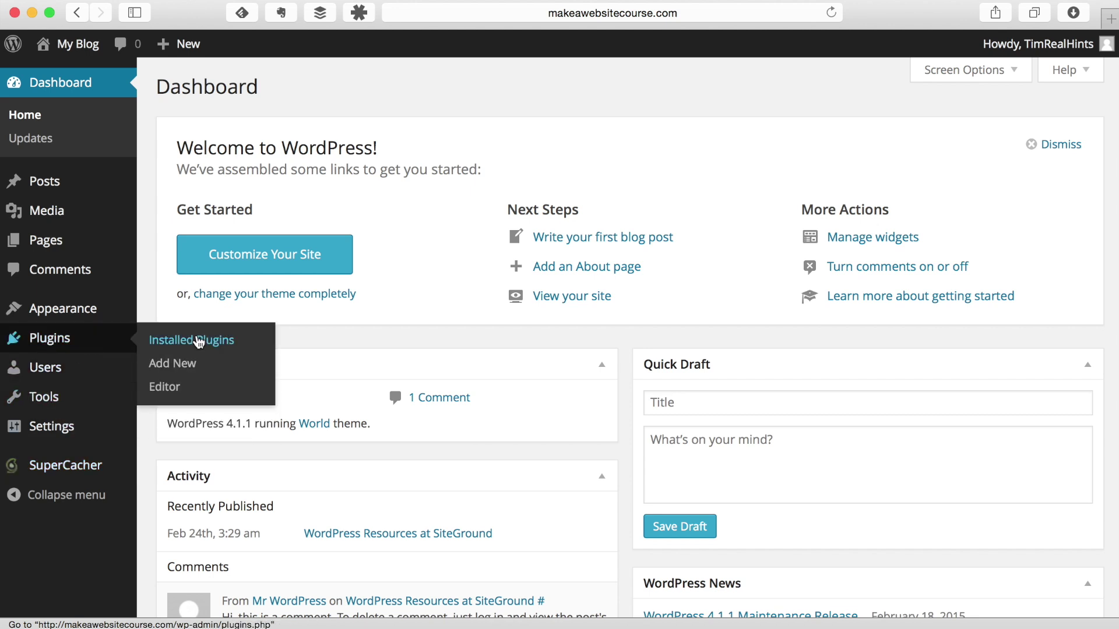
Step: Delete the Hello Dolly plugin, then Jetpack along with its data
left_click(202, 341)
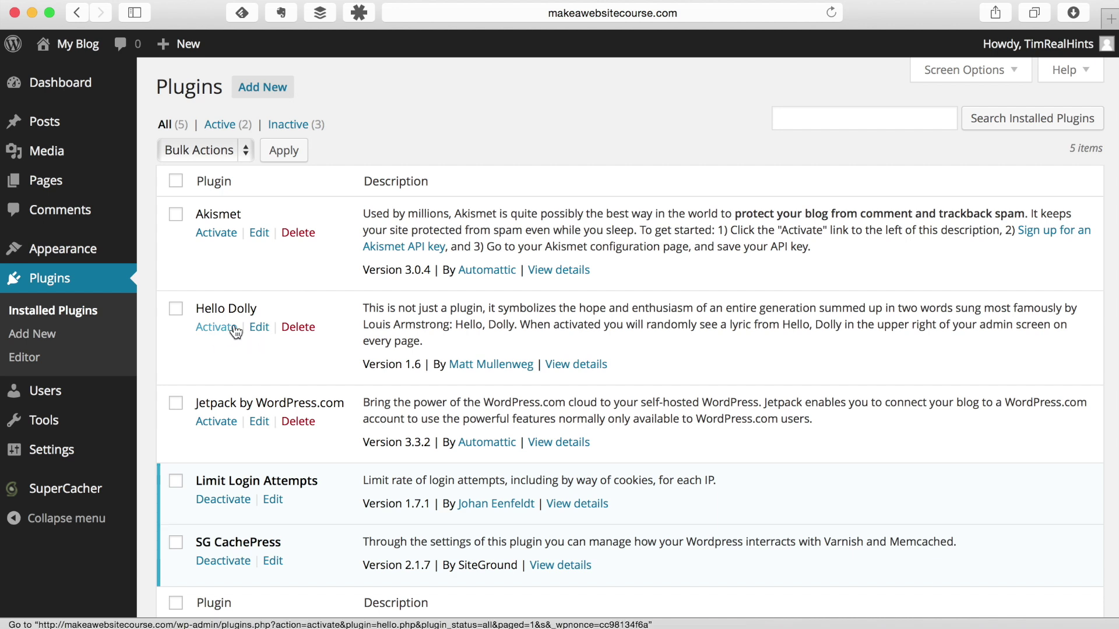
left_click(293, 327)
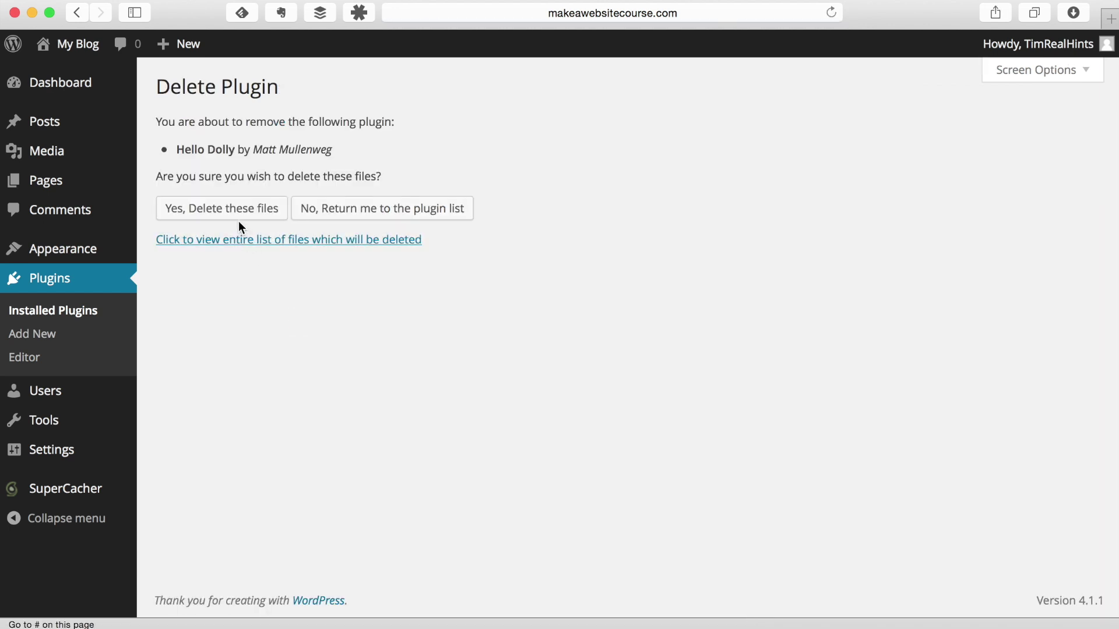
left_click(235, 215)
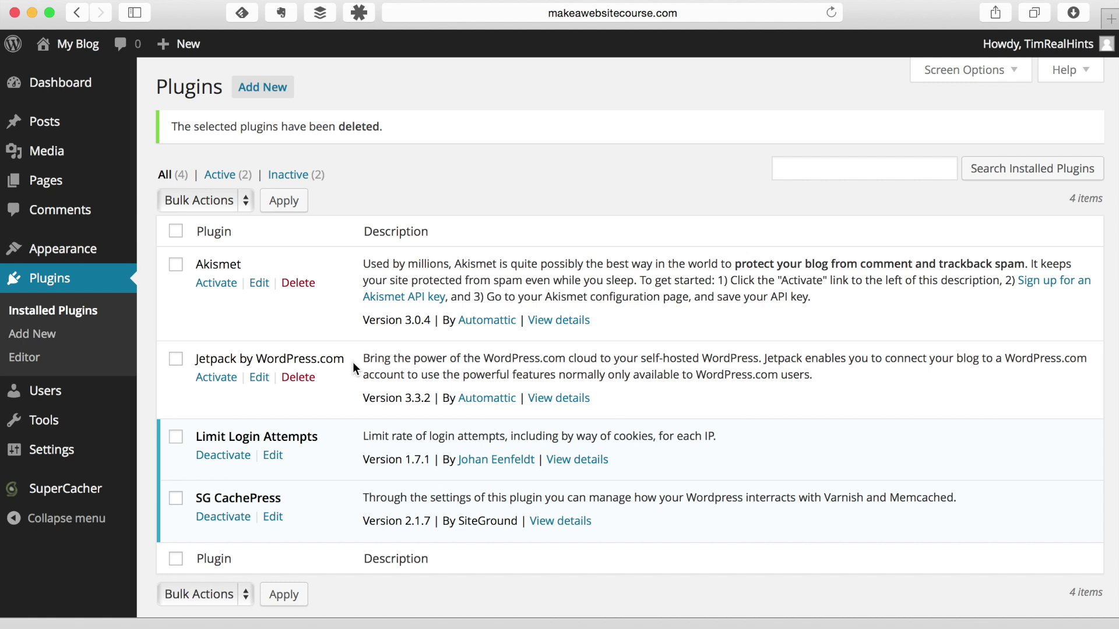
left_click(301, 378)
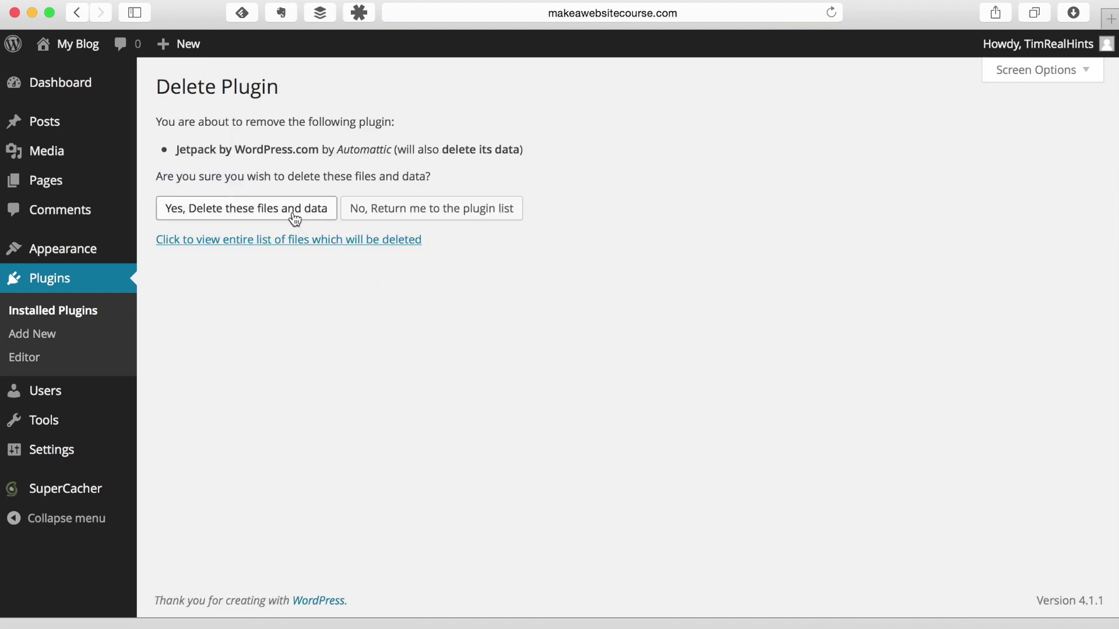
left_click(293, 213)
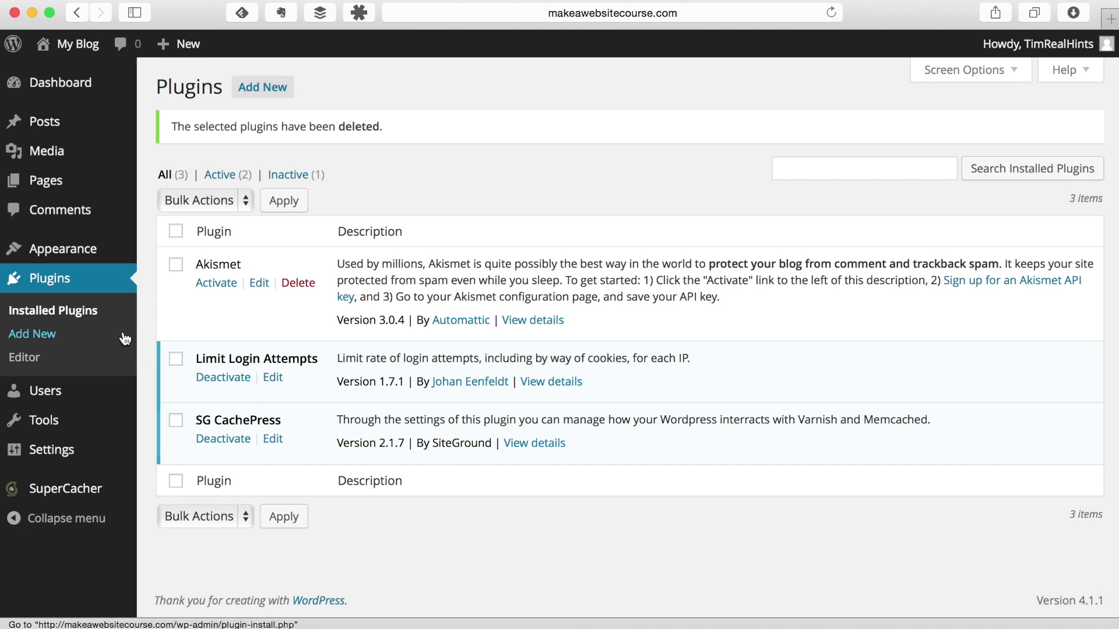
Step: Check the All Pages list to confirm the site has no pages
mouse_move(90, 193)
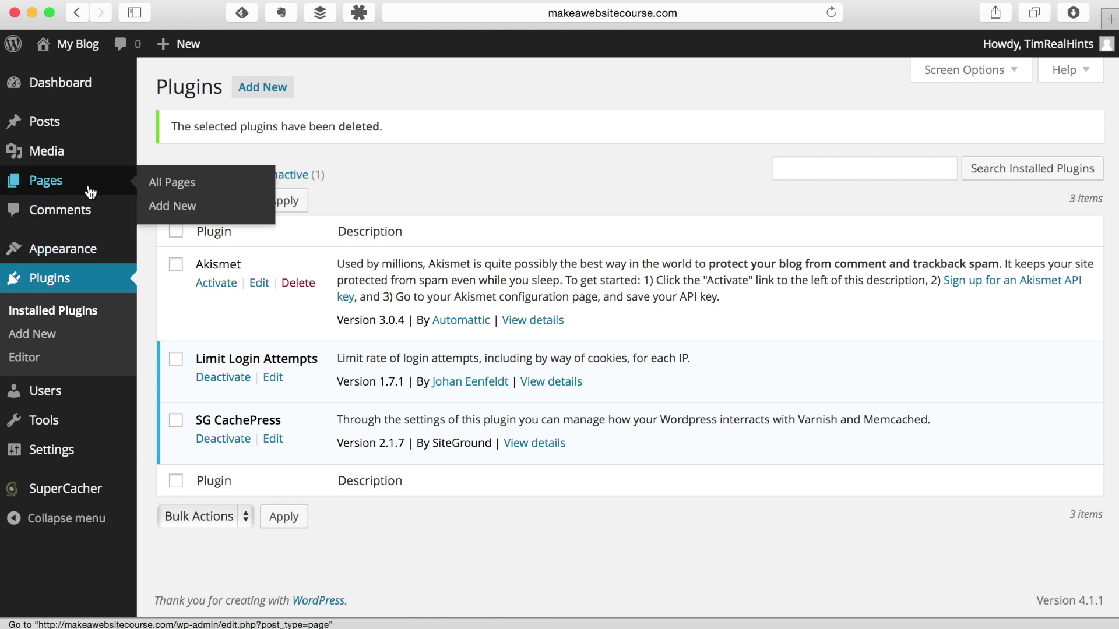
left_click(160, 185)
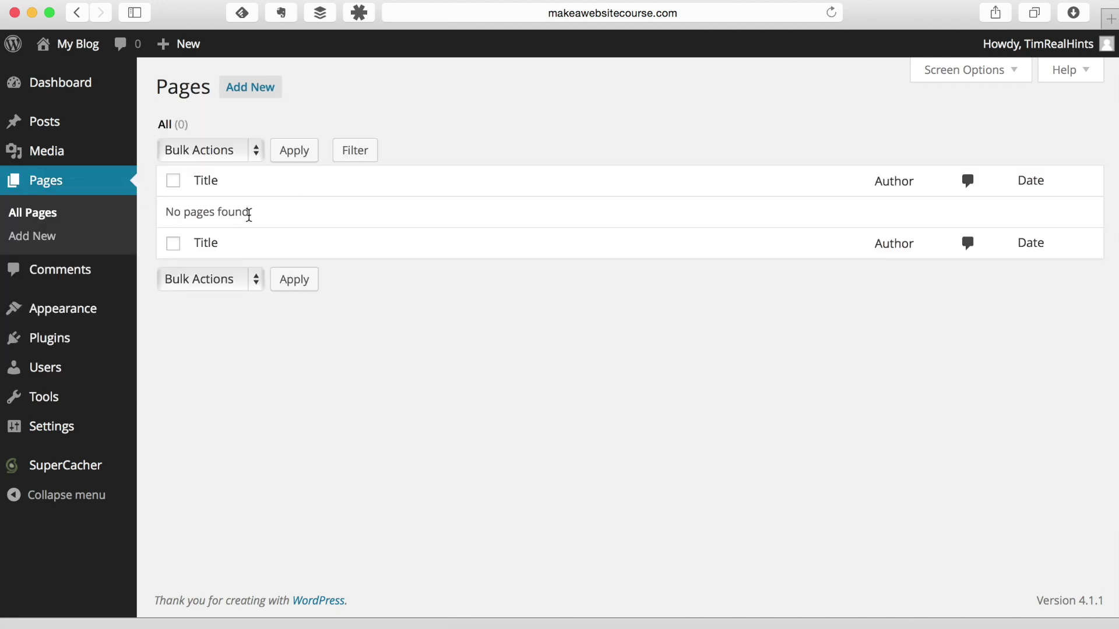
left_click(50, 338)
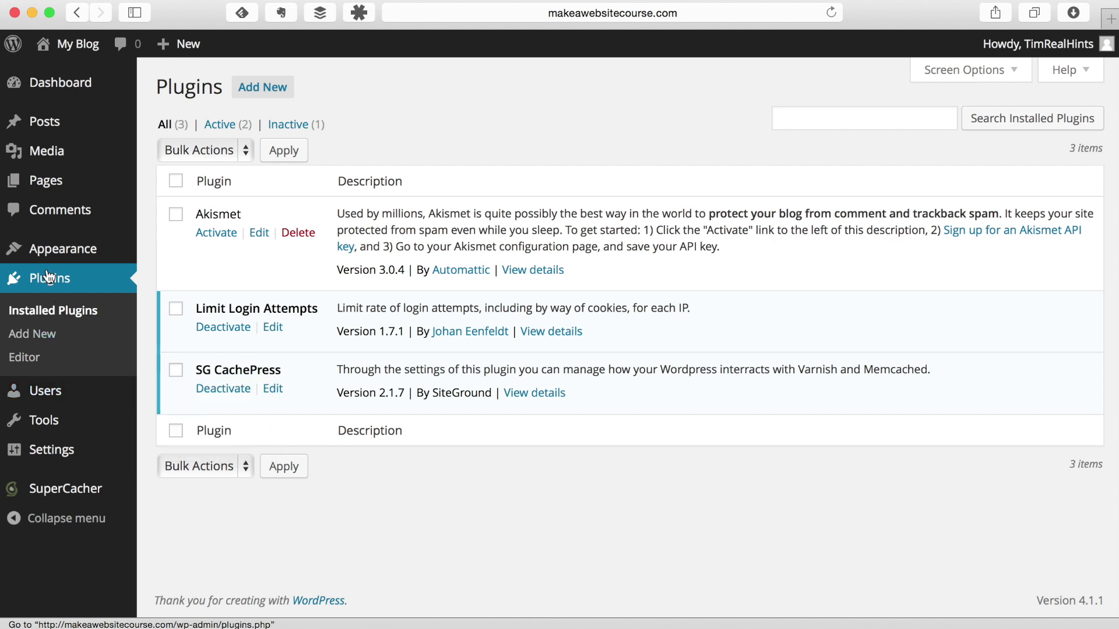
Step: Trash the 'WordPress Resources at SiteGround' post and confirm no comments exist
left_click(30, 118)
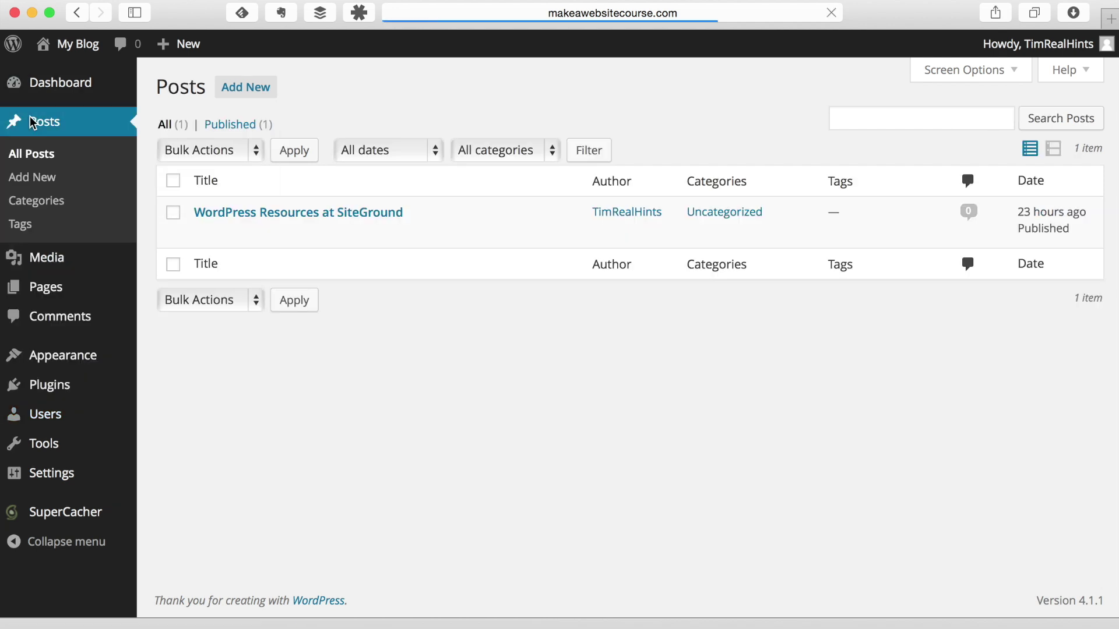
mouse_move(421, 220)
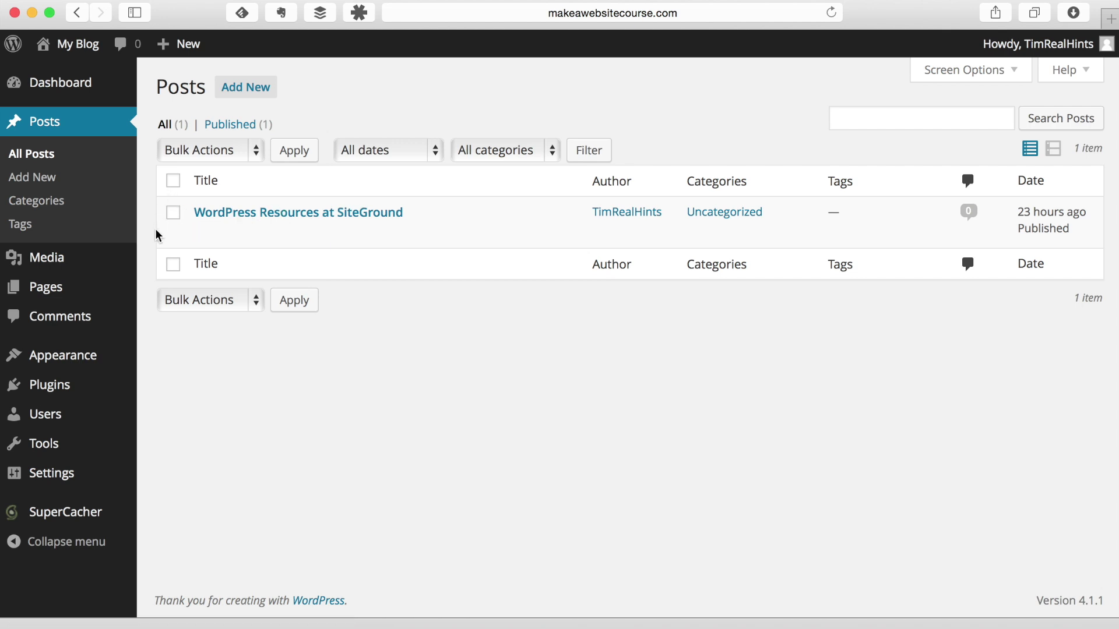
mouse_move(231, 229)
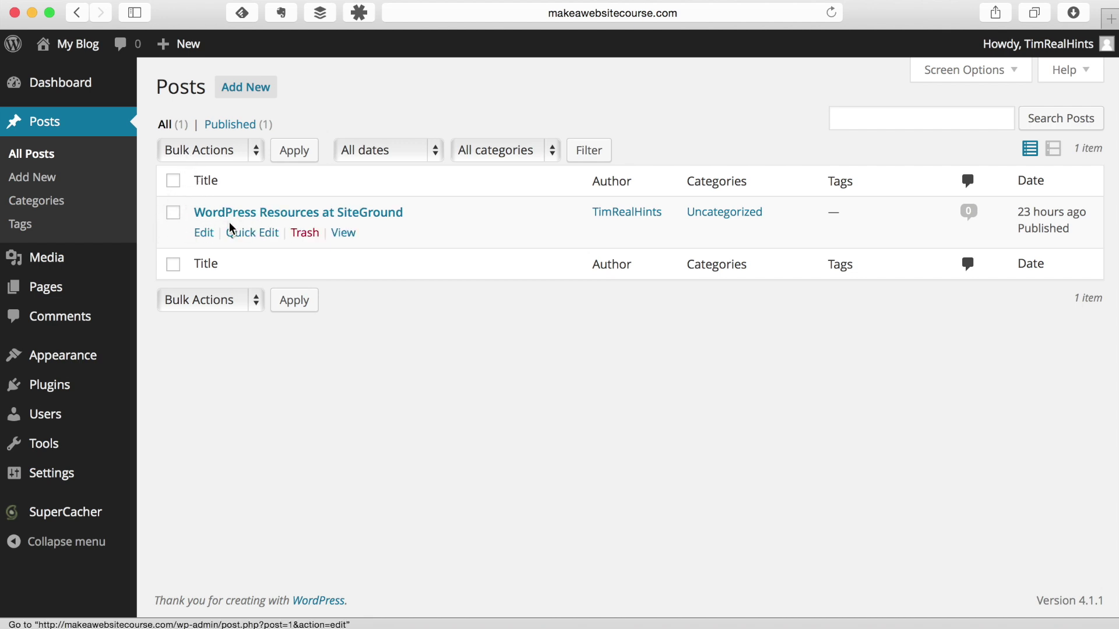
left_click(307, 237)
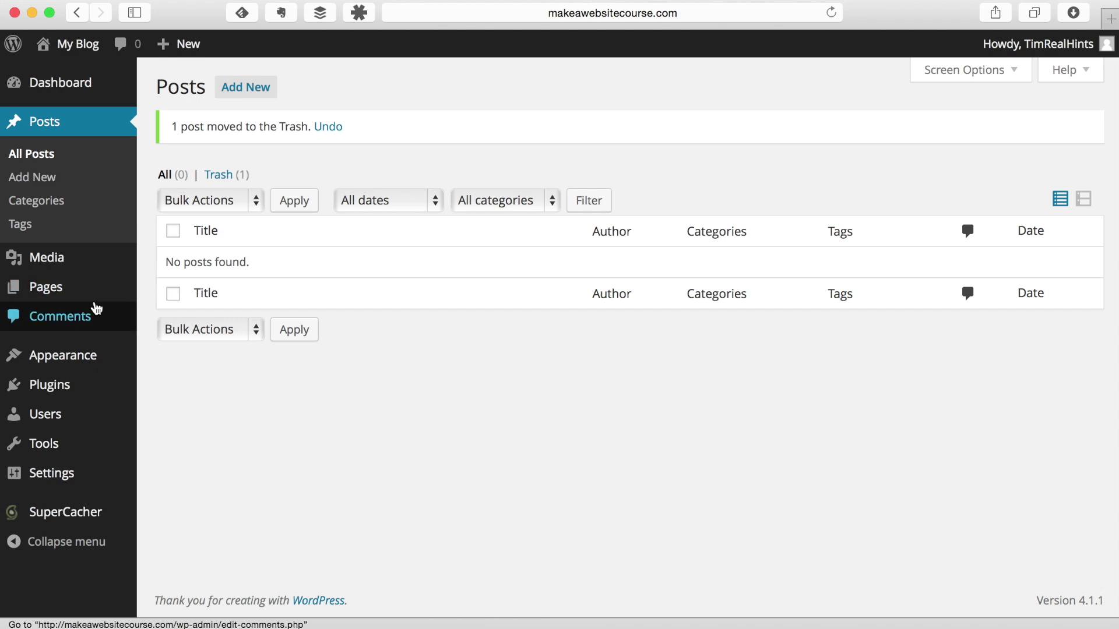
left_click(16, 322)
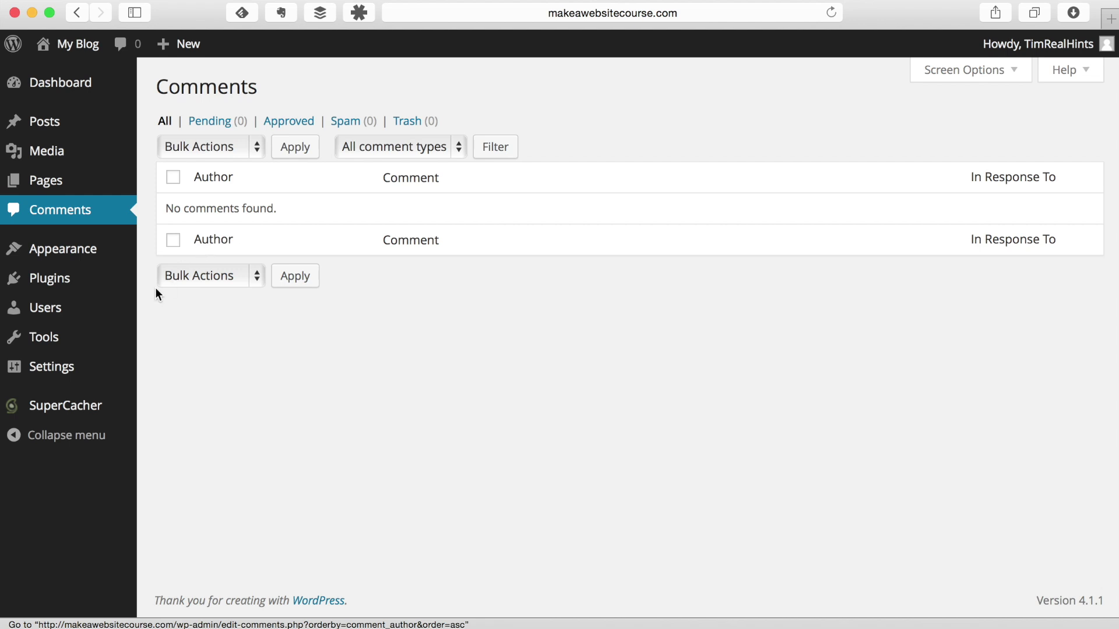
Step: Switch permalinks to the Post name structure (/%postname%/) and save the change
mouse_move(15, 380)
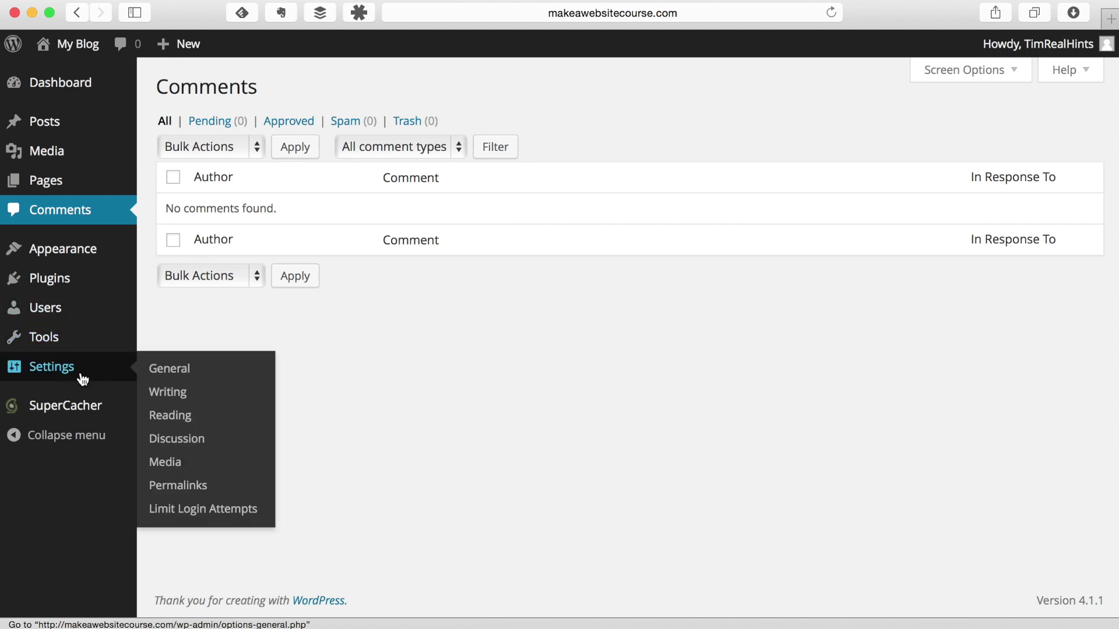
left_click(180, 480)
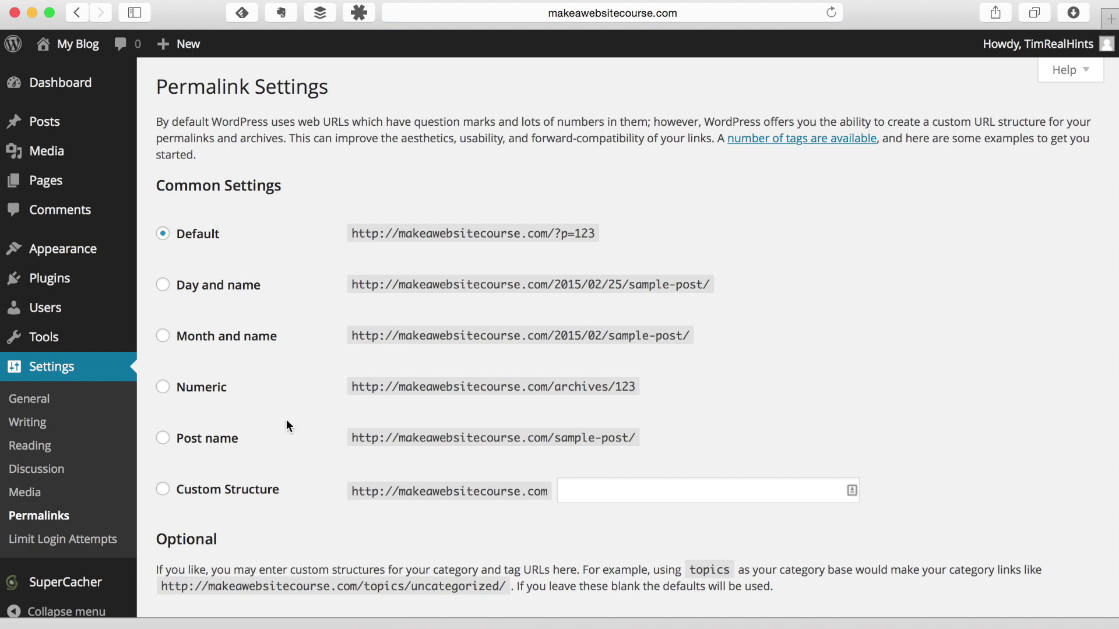
left_click(219, 444)
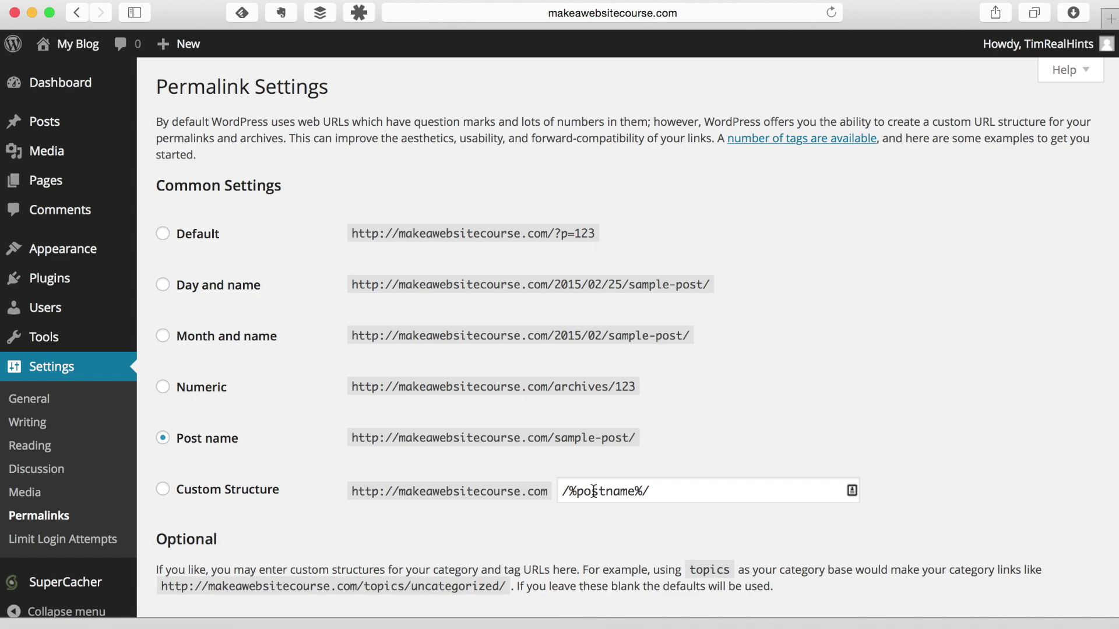
scroll(350, 459, "down", 5)
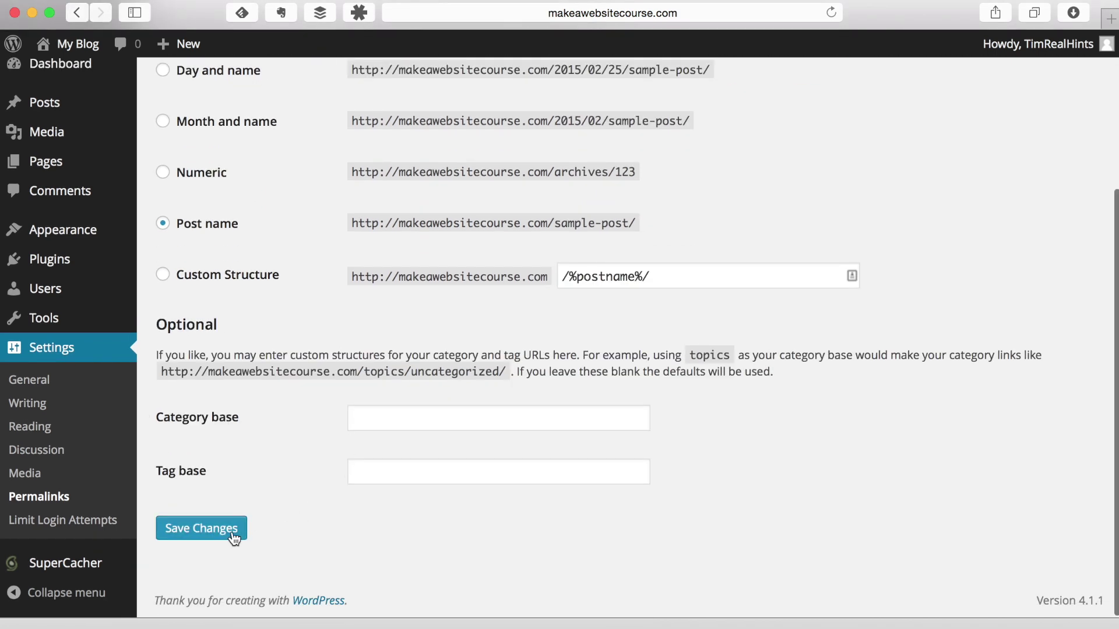
left_click(231, 532)
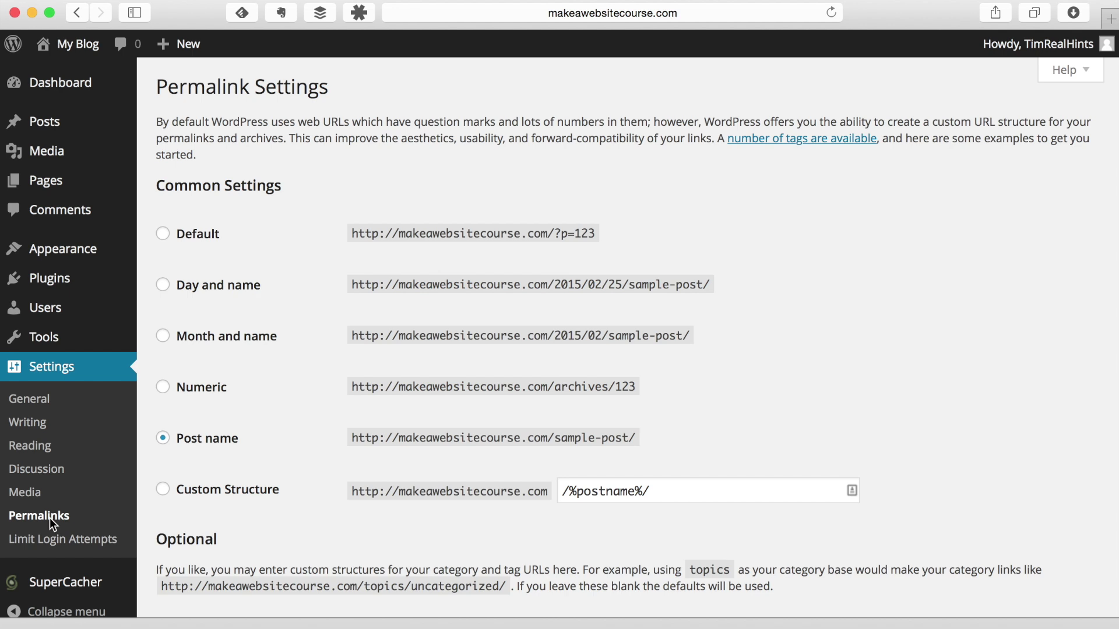
left_click(36, 402)
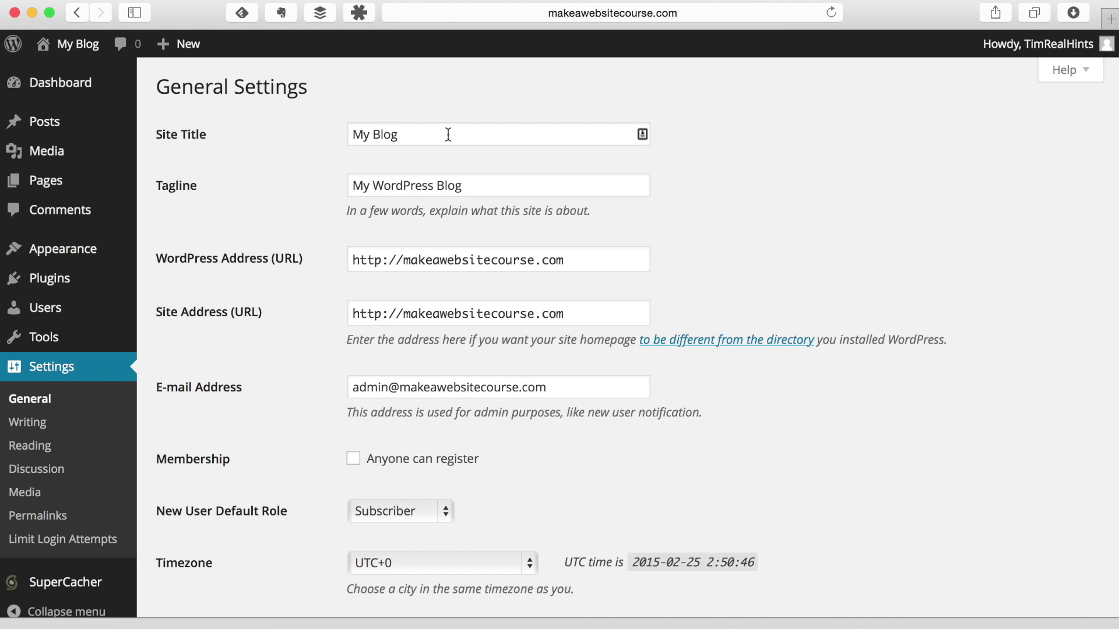
Step: Rename the site title to 'Make A Website Course'
triple_click(448, 134)
type("M")
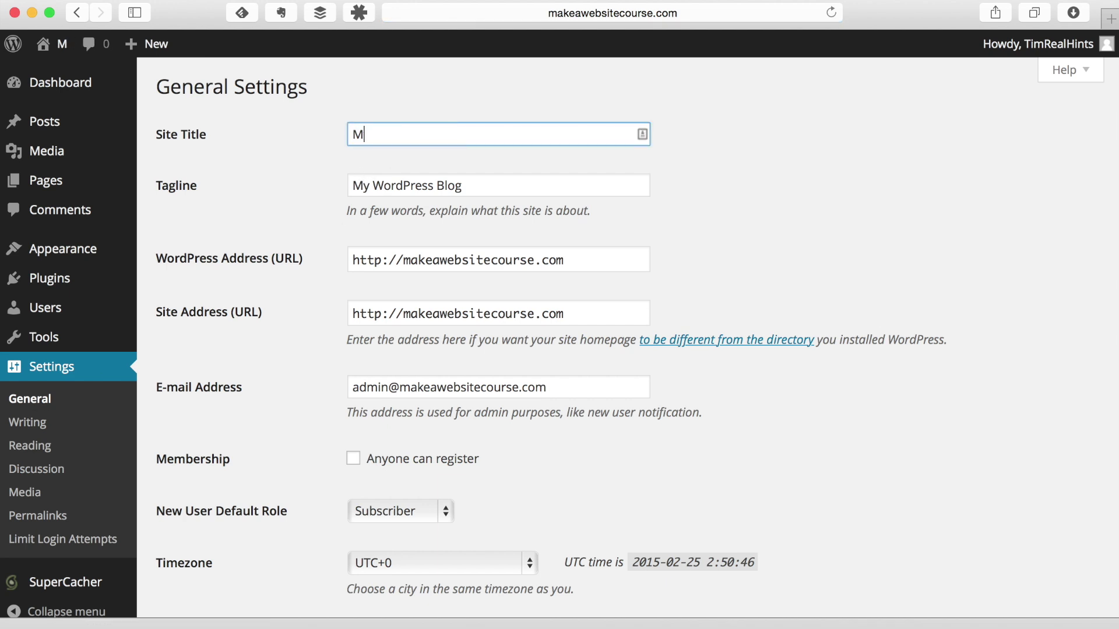
type("ake")
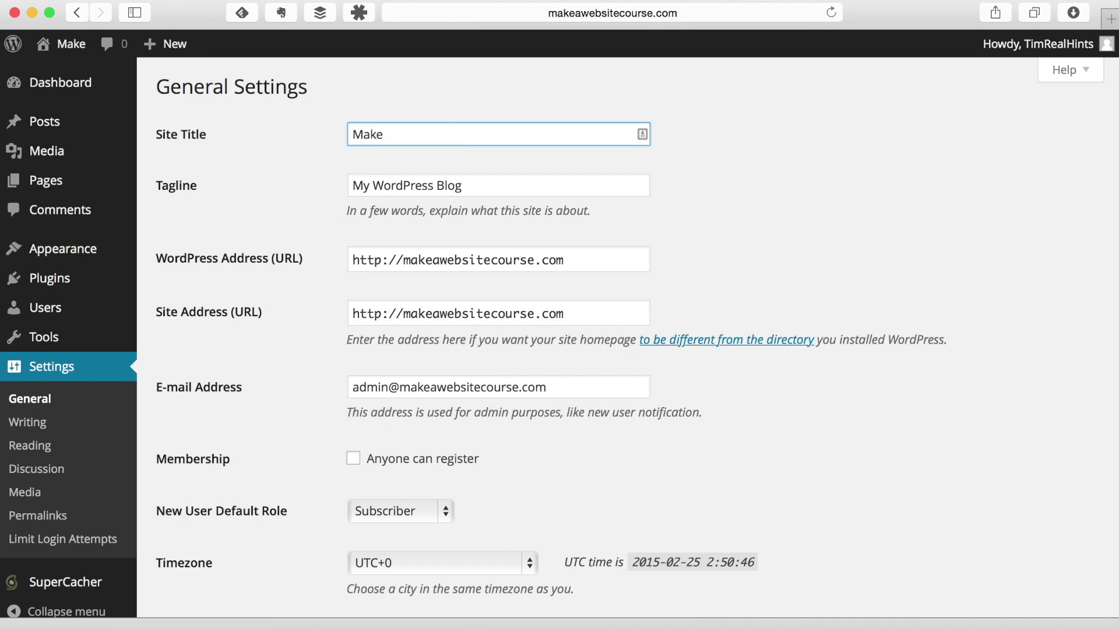
type(" a")
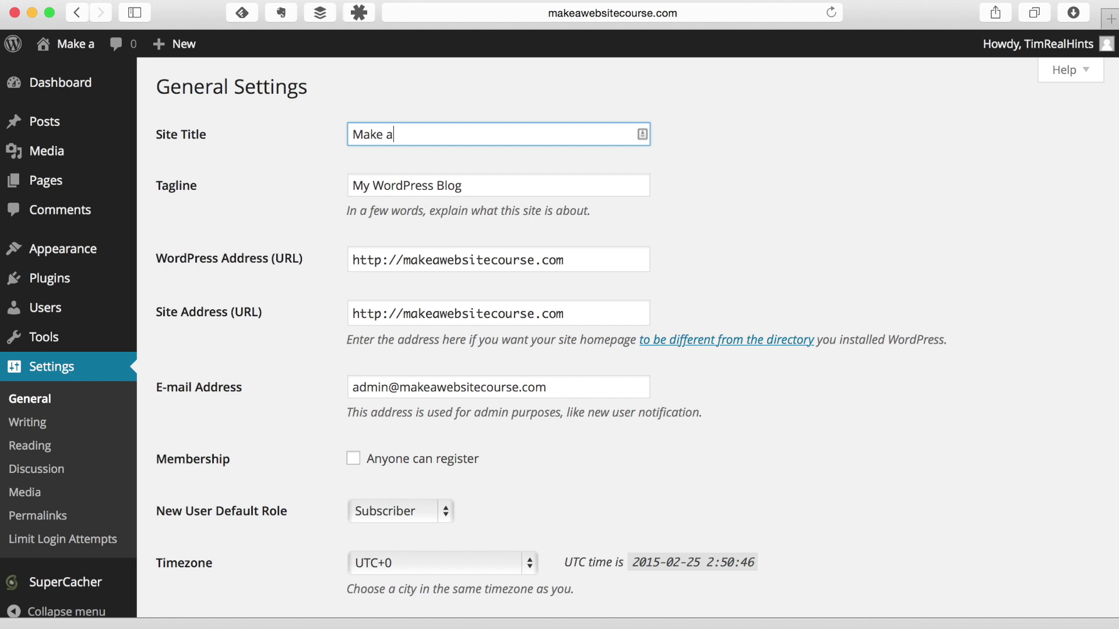
key("BackSpace")
type("A Website ")
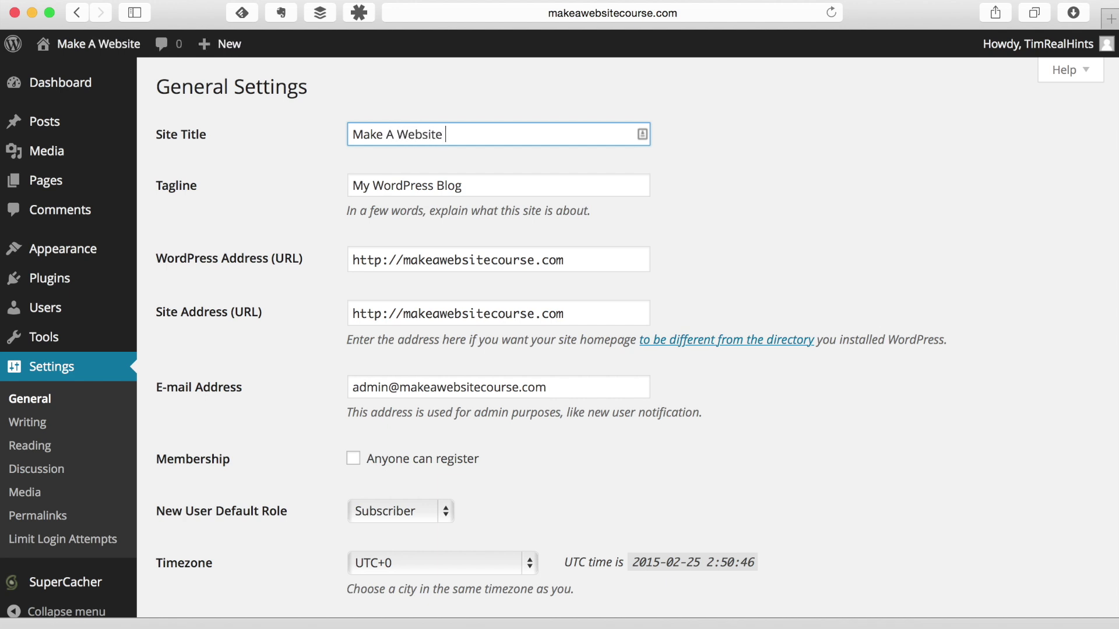
type("Course")
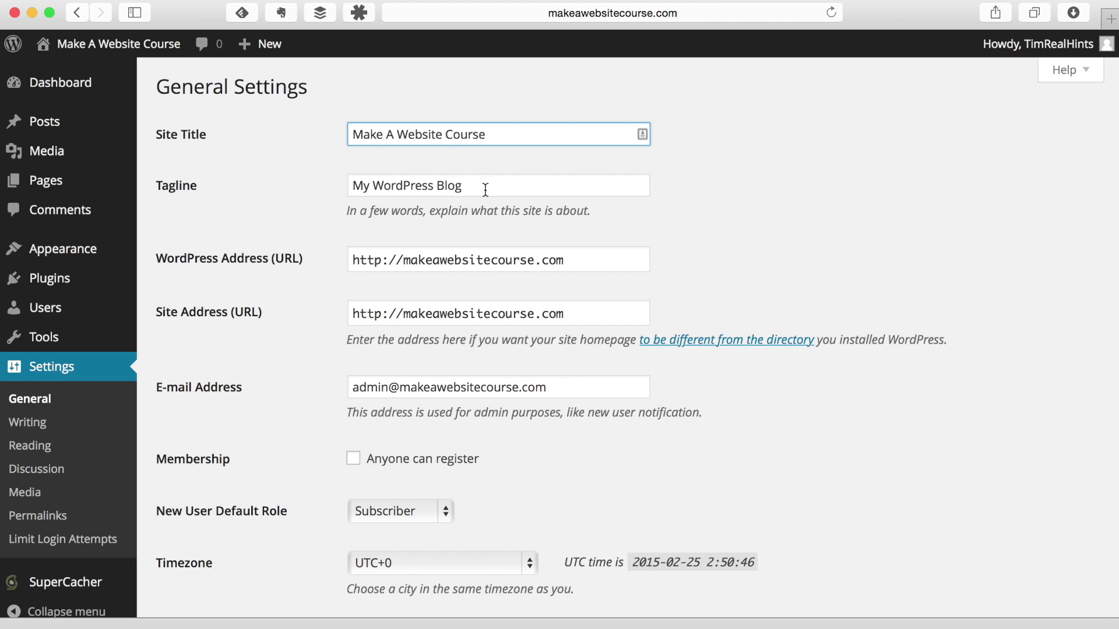
Step: Replace the tagline with 'An easy guide to building your first website'
key("Tab")
key("BackSpace")
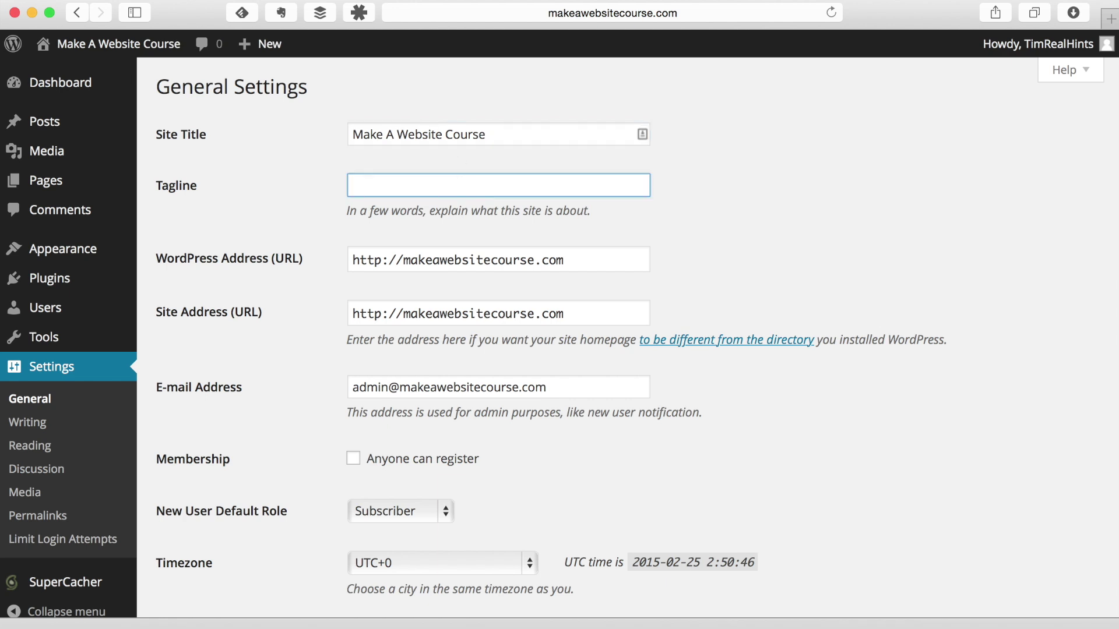
type("An easy guide to building y")
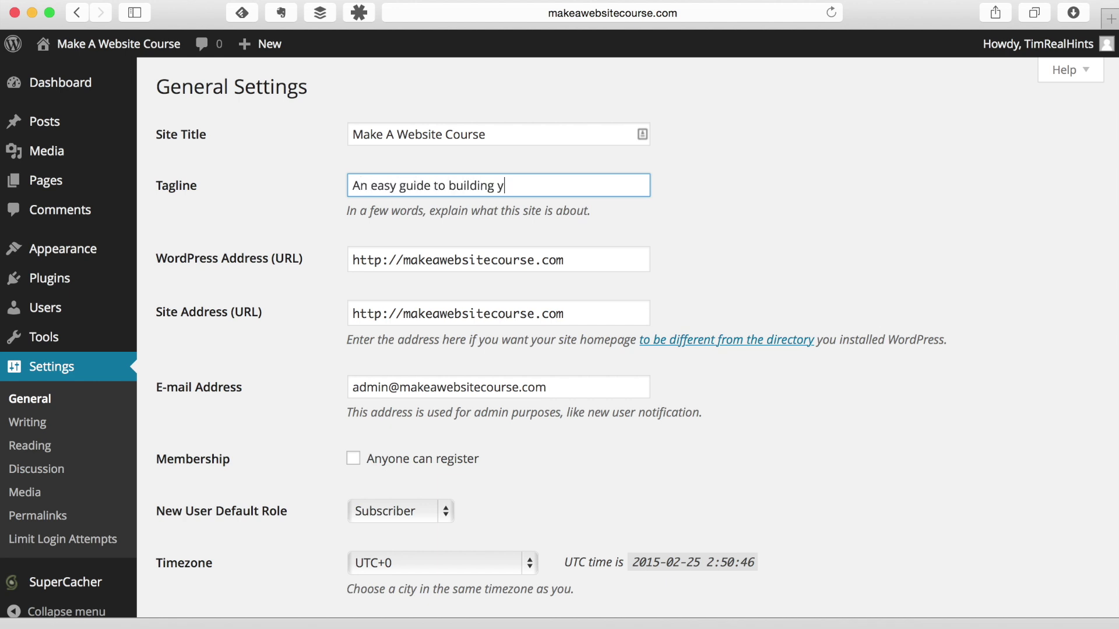
type("our first website")
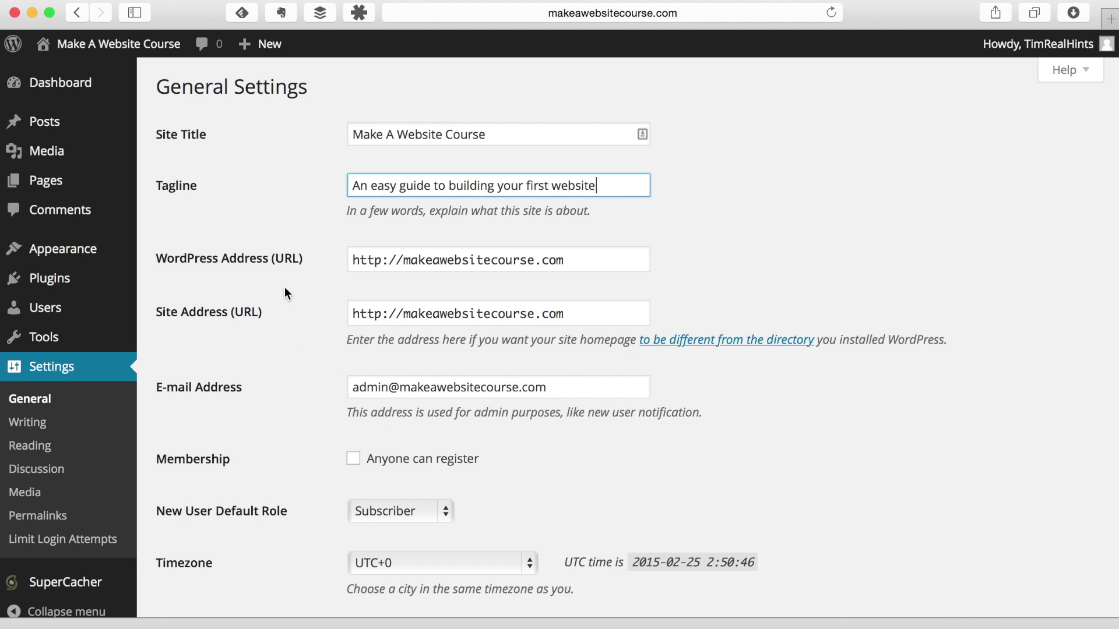
Step: Enter the owner's e-mail as the admin address and save the general settings
triple_click(459, 386)
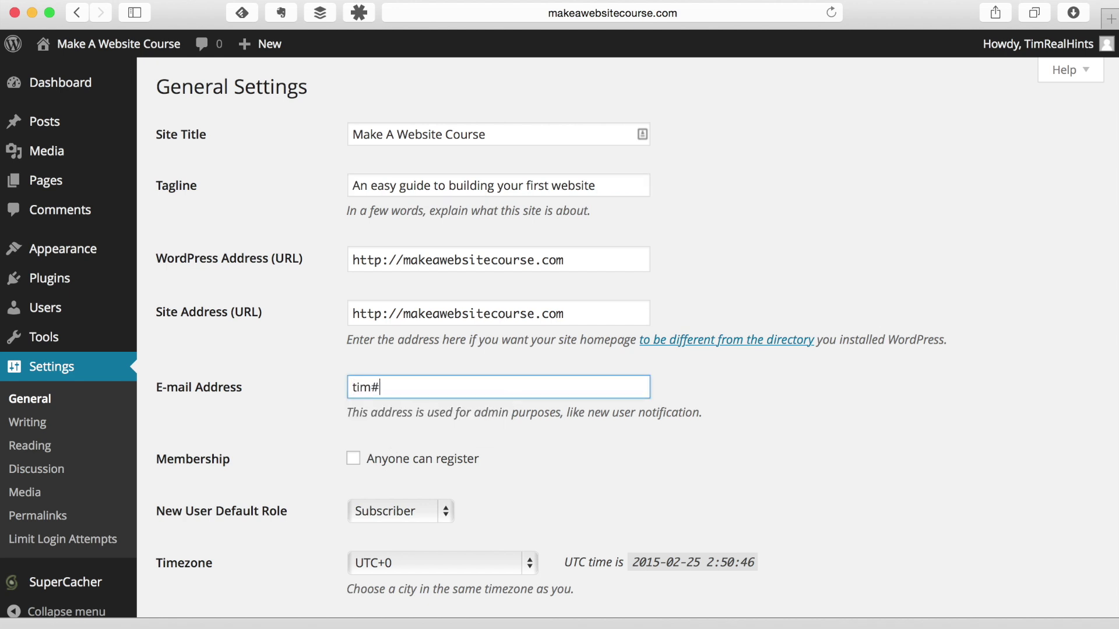
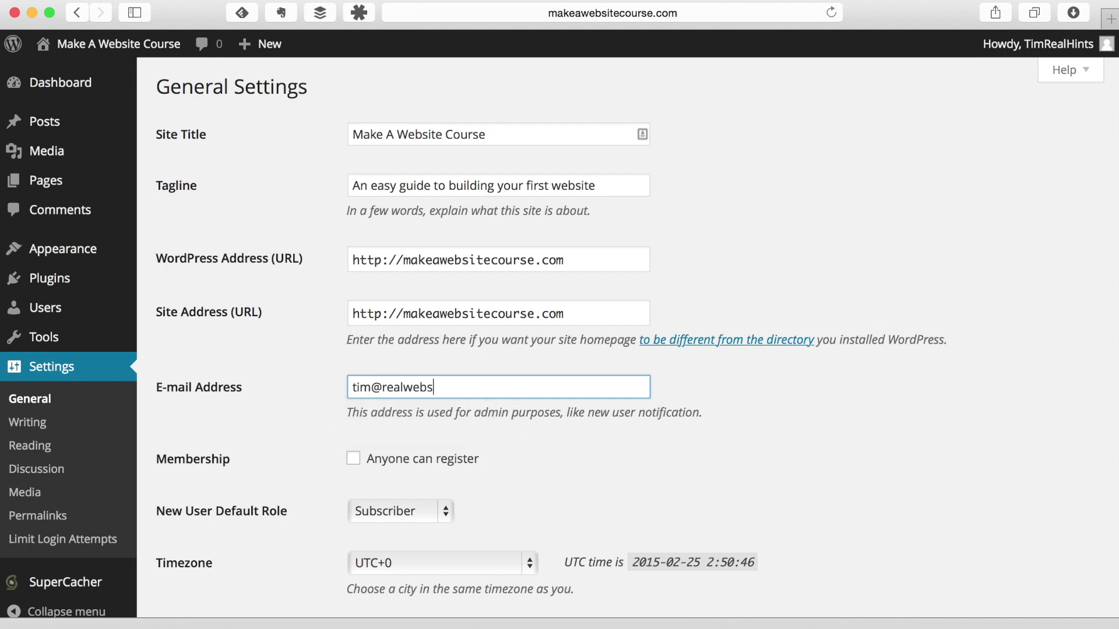
scroll(580, 413, "down", 1)
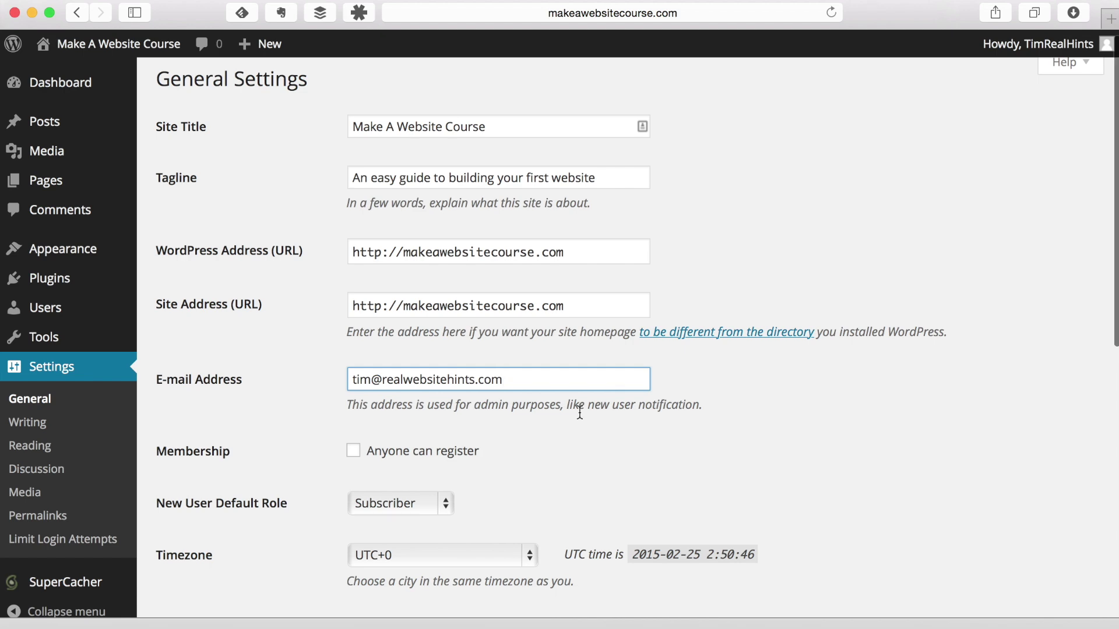
scroll(579, 408, "down", 10)
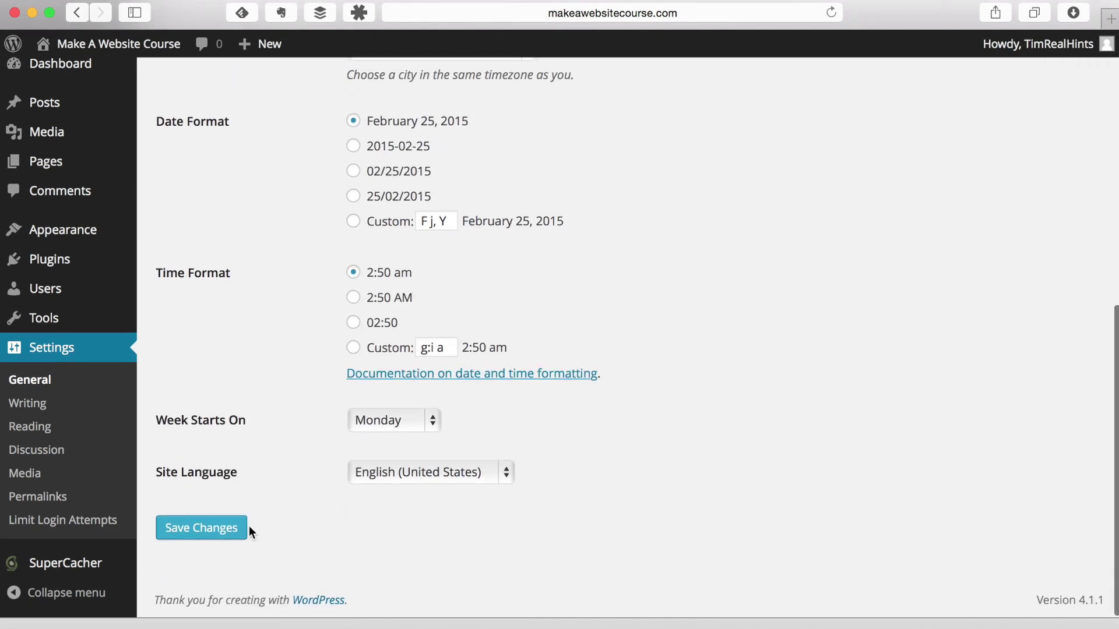
left_click(225, 528)
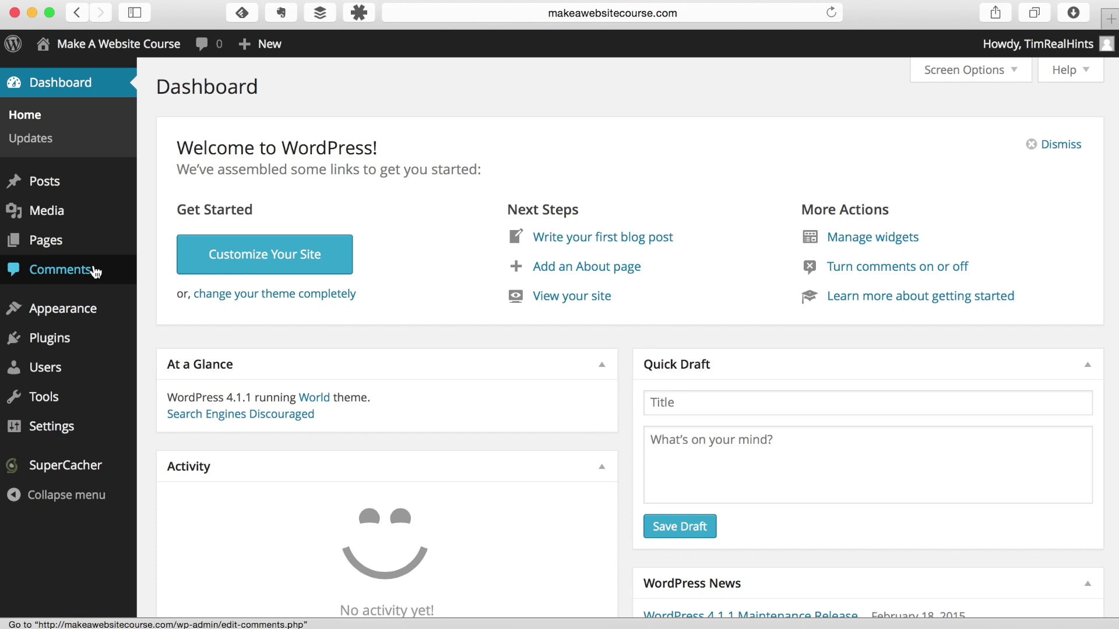
Step: Go to Appearance > Themes to view the installed themes, with World active
mouse_move(79, 318)
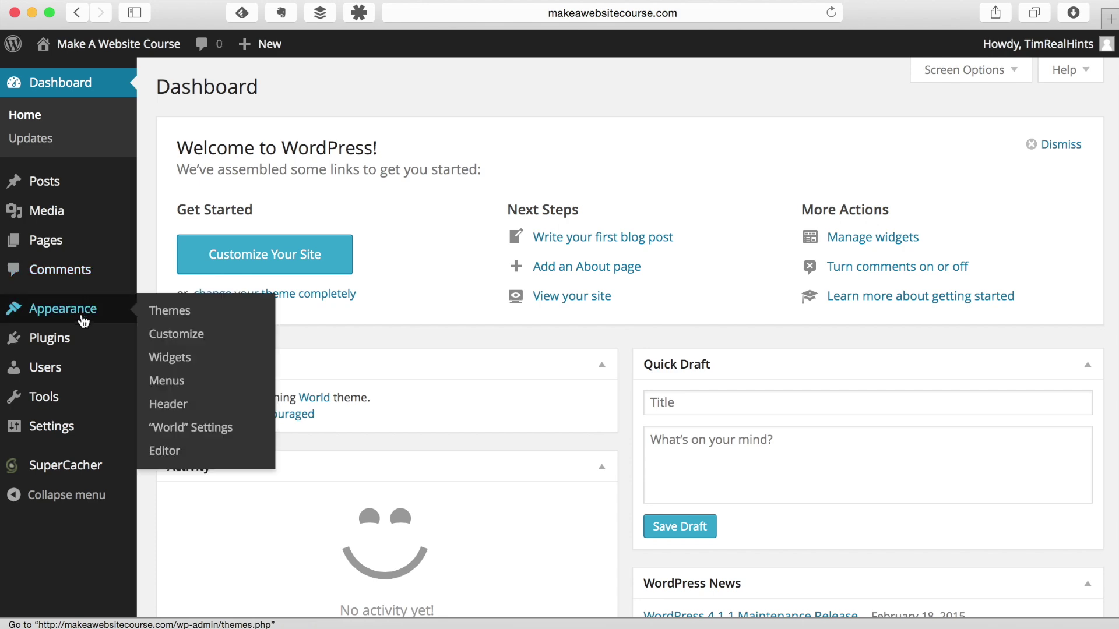
left_click(173, 313)
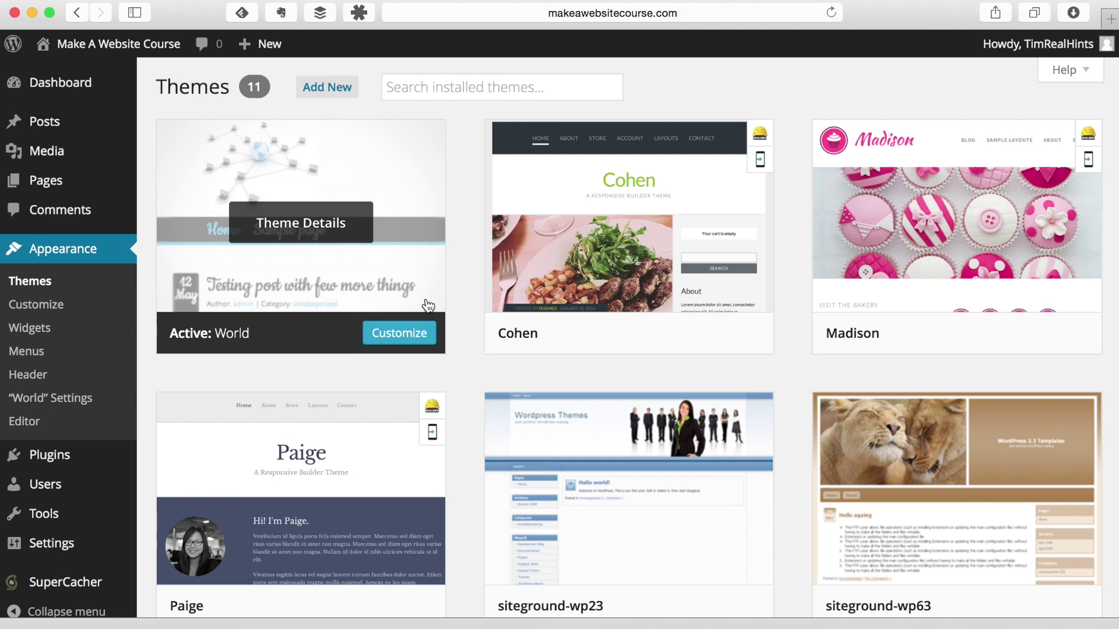
Step: Activate the Twenty Fifteen theme in place of World
scroll(428, 306, "down", 5)
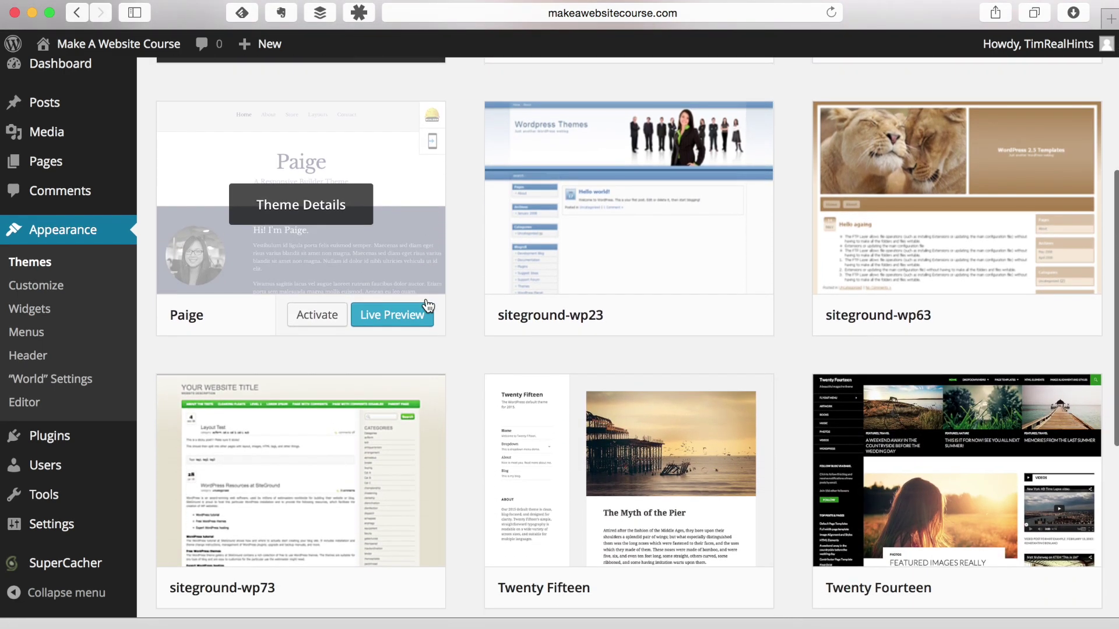
scroll(428, 305, "down", 1)
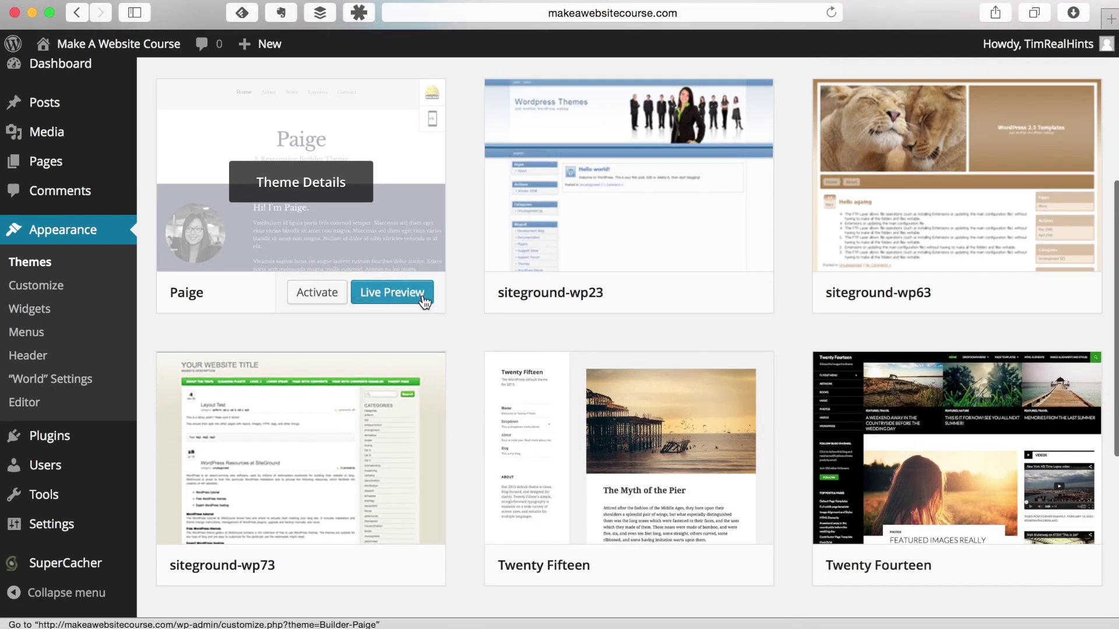
scroll(474, 301, "down", 3)
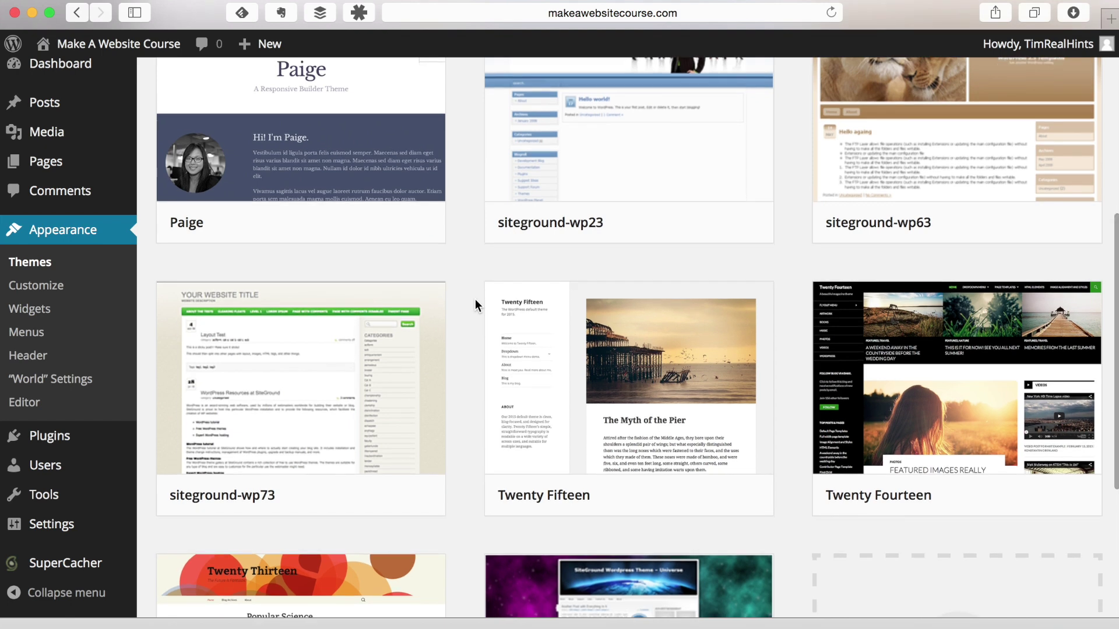
mouse_move(562, 321)
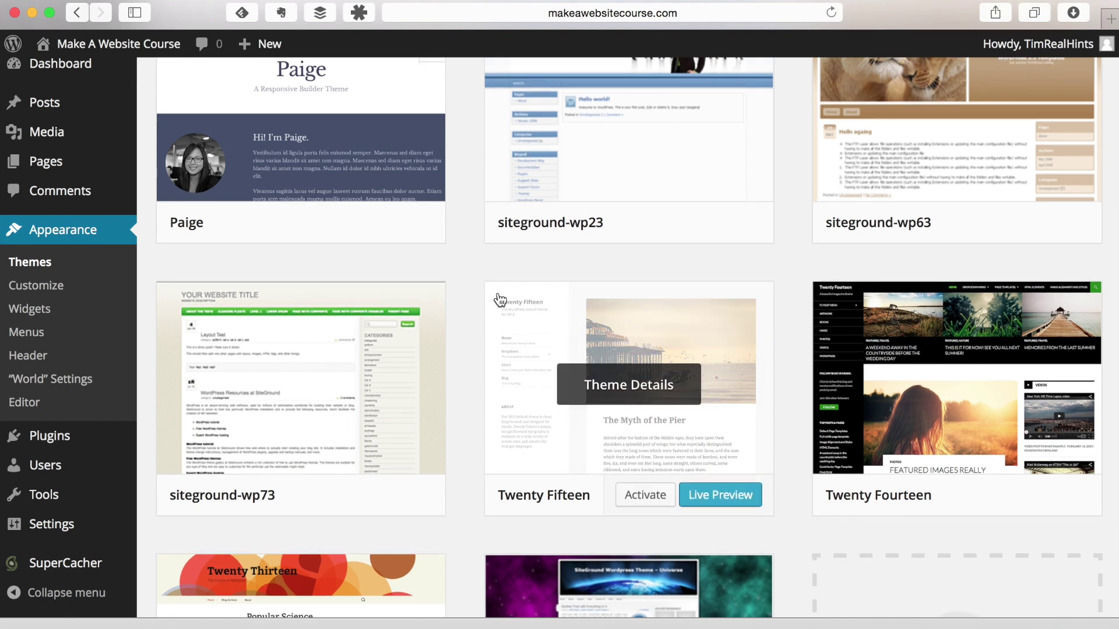
left_click(645, 497)
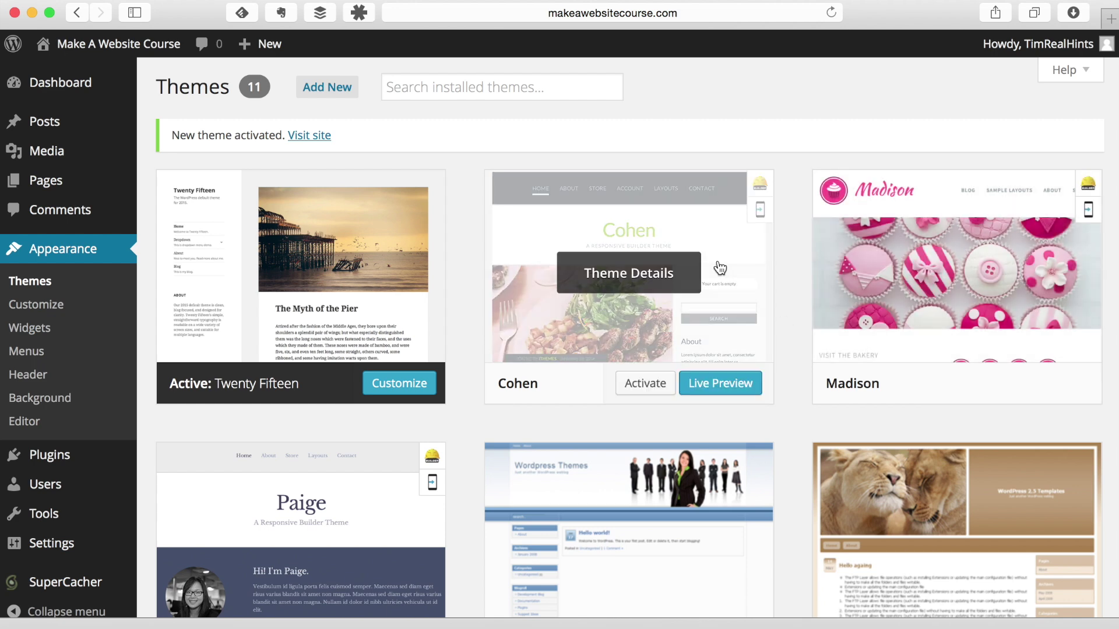
Step: Delete the Cohen theme from its theme details view
left_click(634, 284)
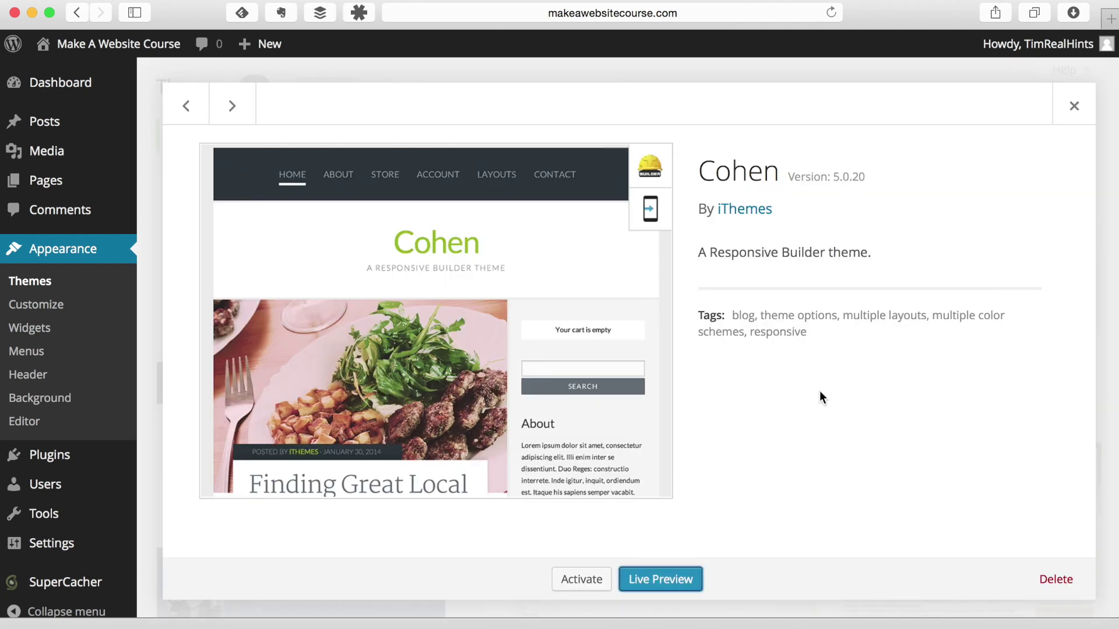
left_click(1056, 585)
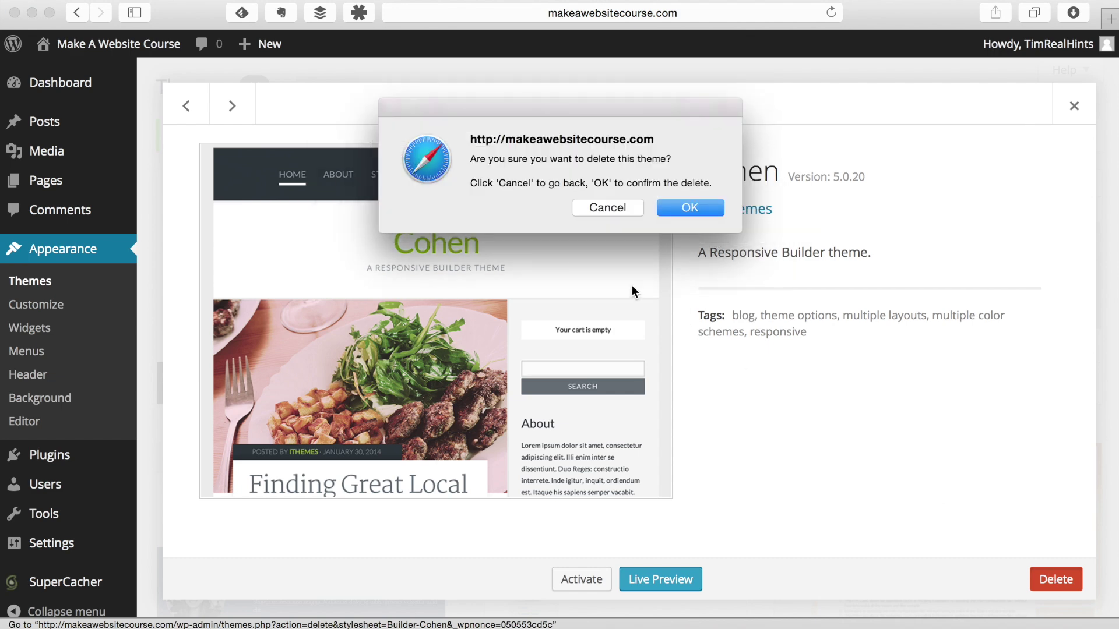
left_click(683, 215)
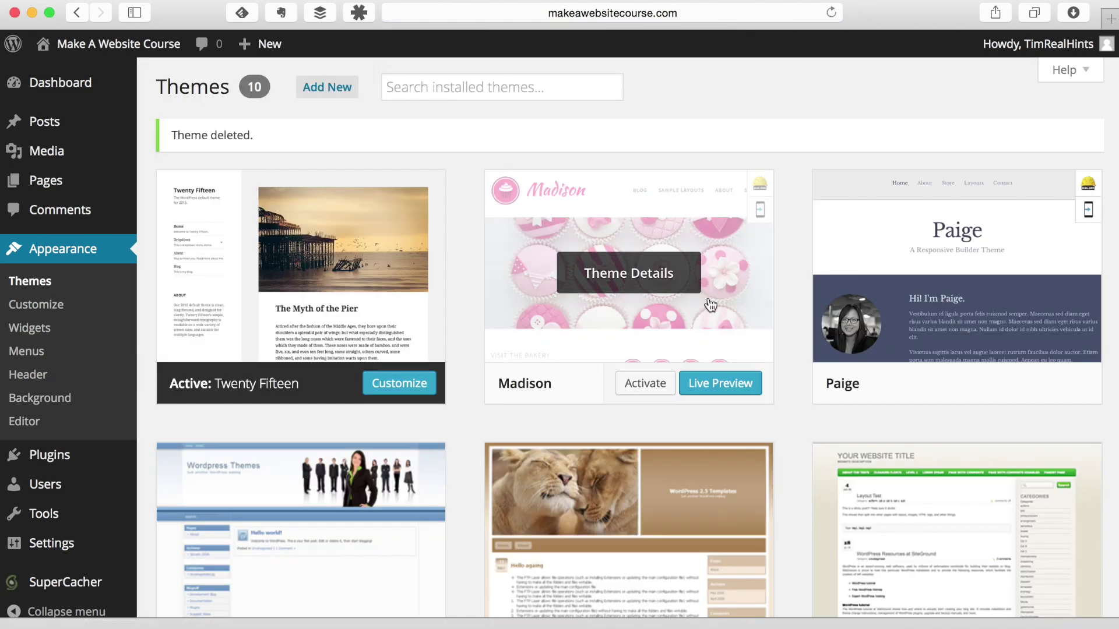
Step: Delete the Madison theme, leaving nine installed themes
left_click(659, 269)
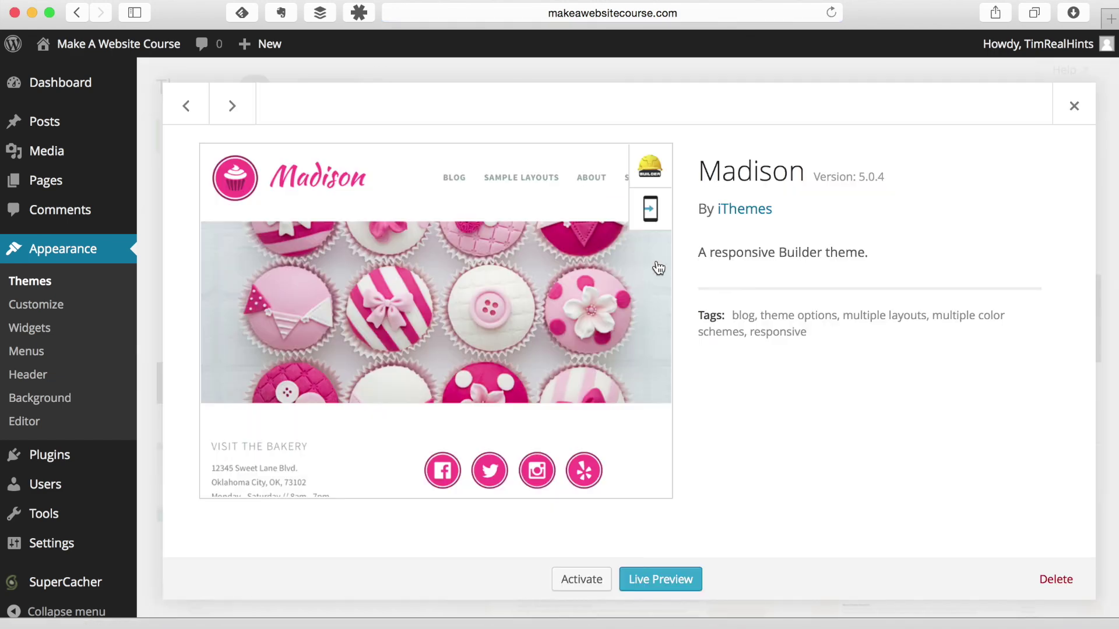
left_click(1055, 579)
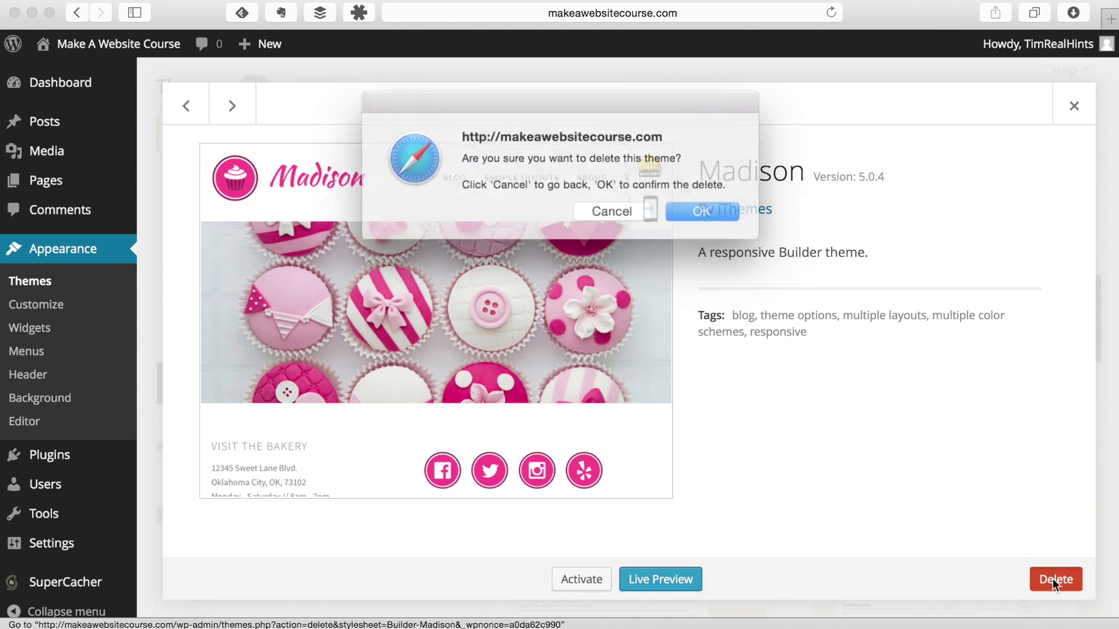
left_click(688, 208)
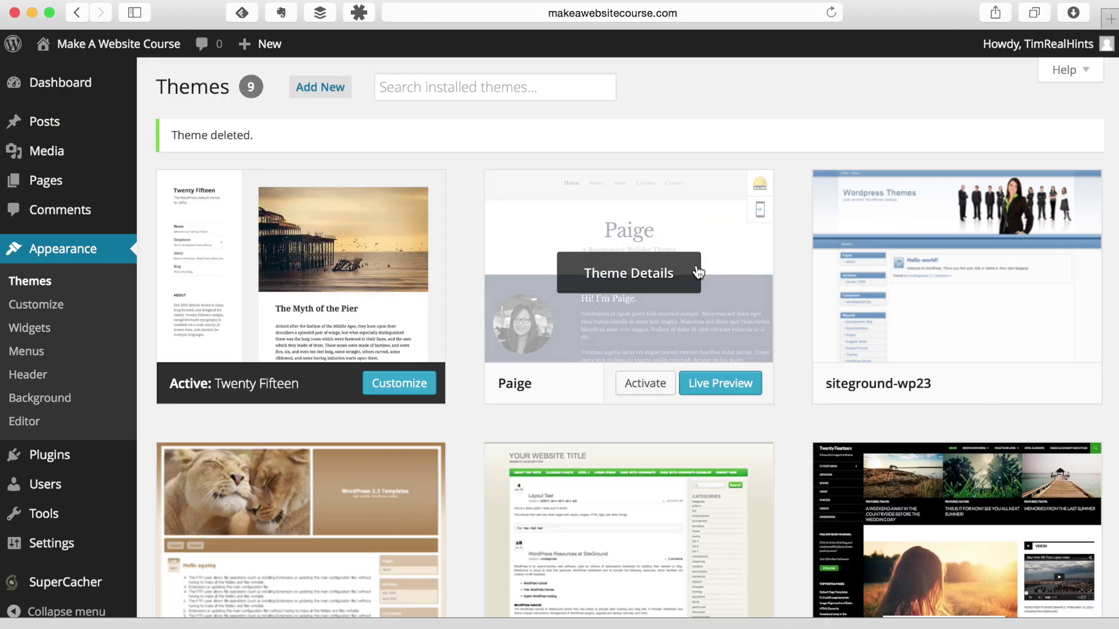
scroll(870, 282, "down", 5)
scroll(871, 285, "up", 4)
scroll(871, 284, "up", 2)
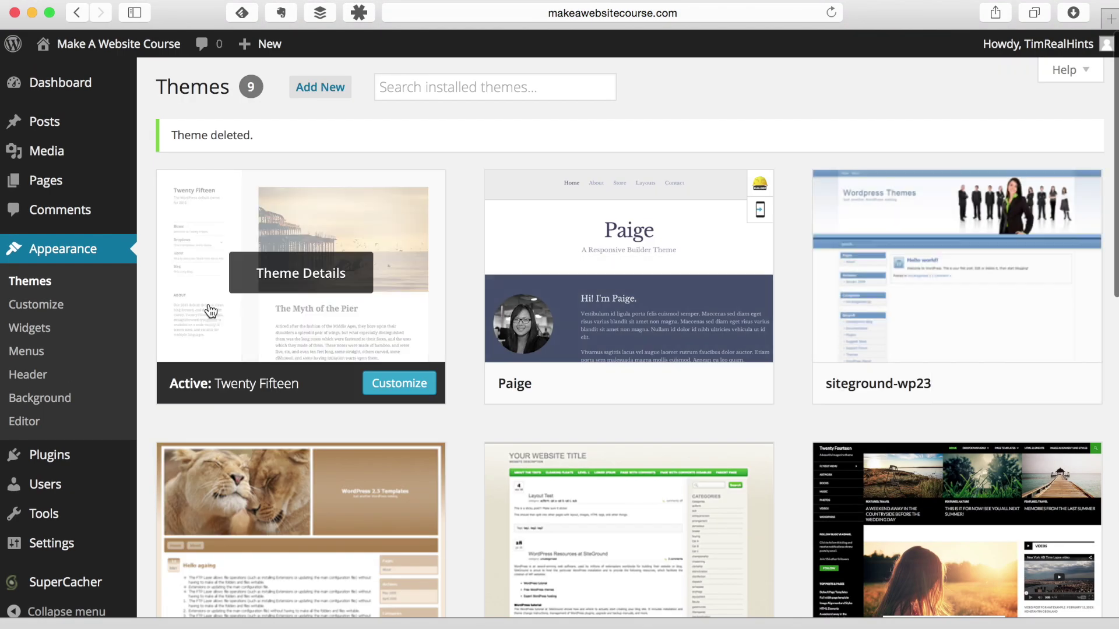
scroll(296, 261, "down", 6)
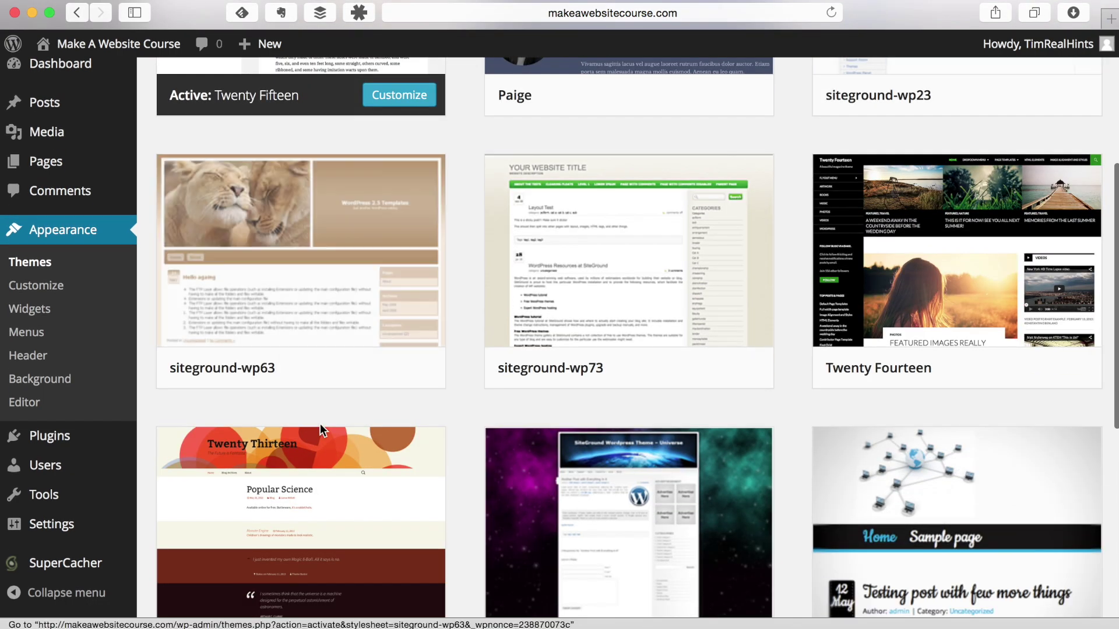
scroll(417, 415, "down", 5)
scroll(425, 398, "up", 7)
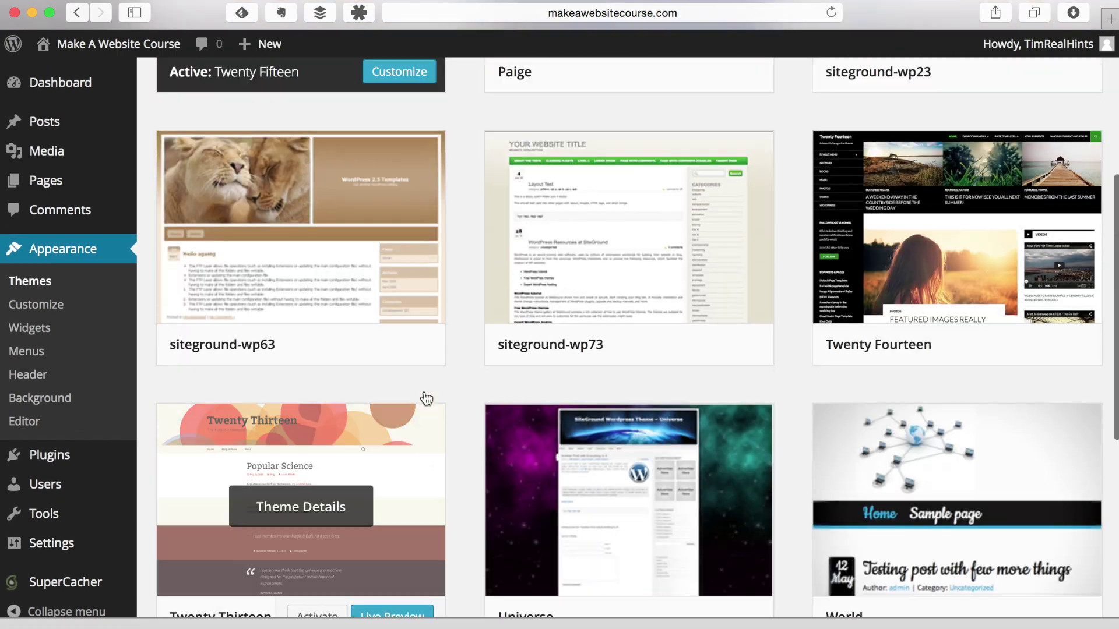